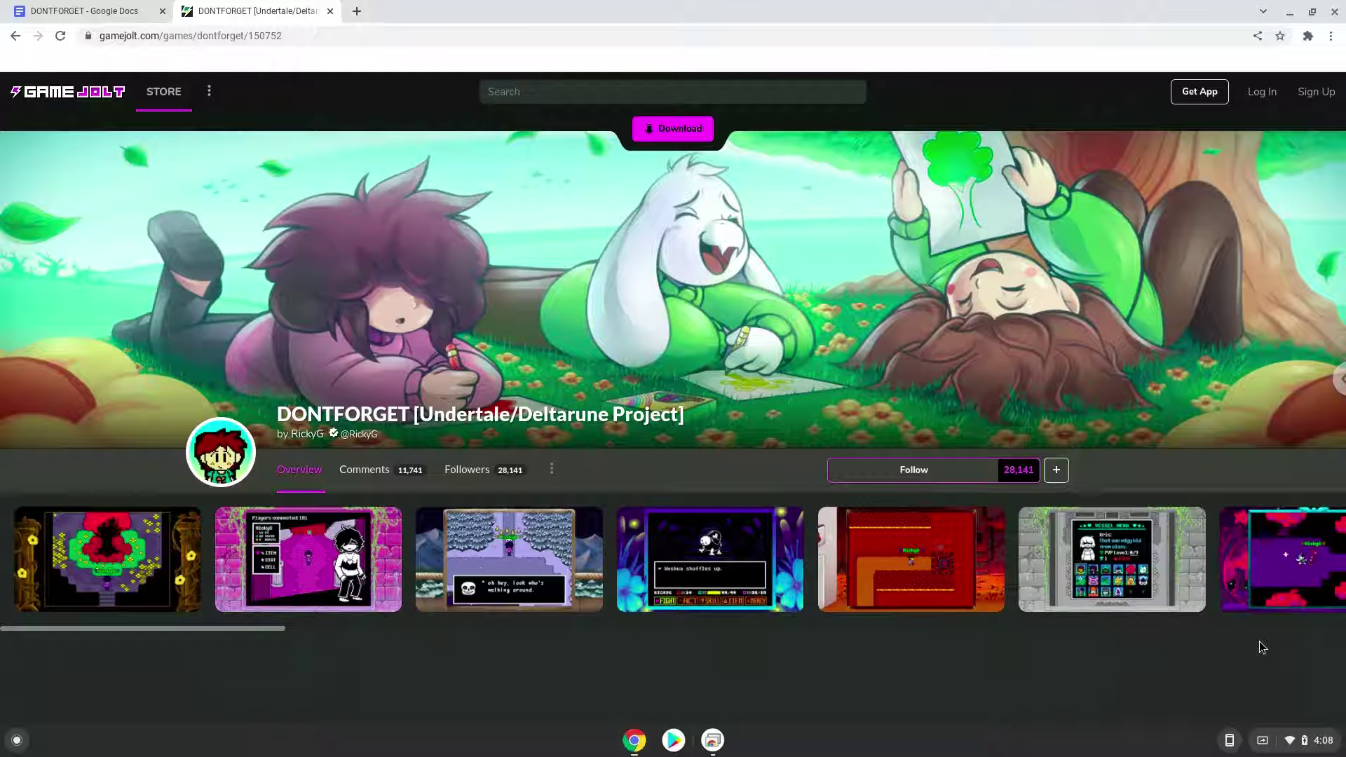
# Step: Open the ChromeOS quick settings panel over the DONTFORGET Game Jolt page
pyautogui.click(1304, 741)
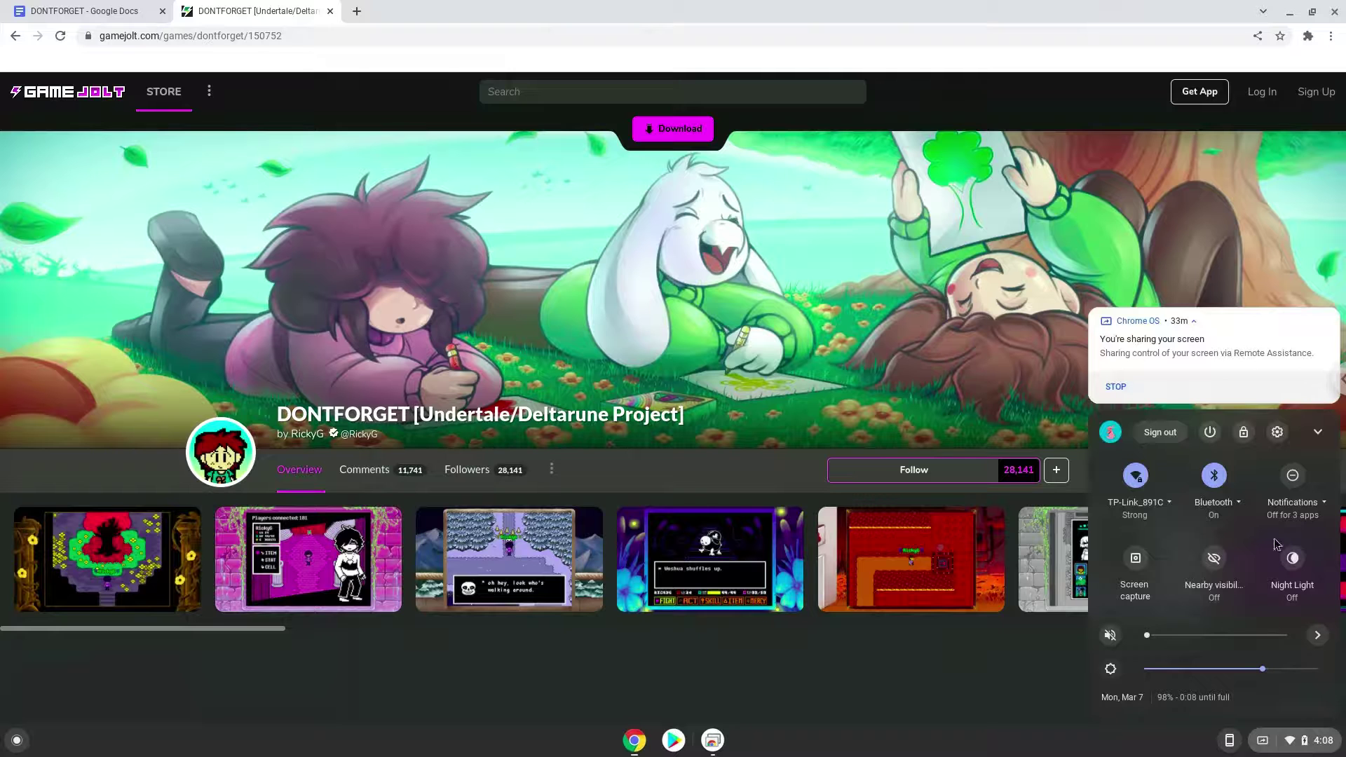
# Step: Open Settings and start the Linux development environment setup from Advanced > Developers
pyautogui.click(1277, 432)
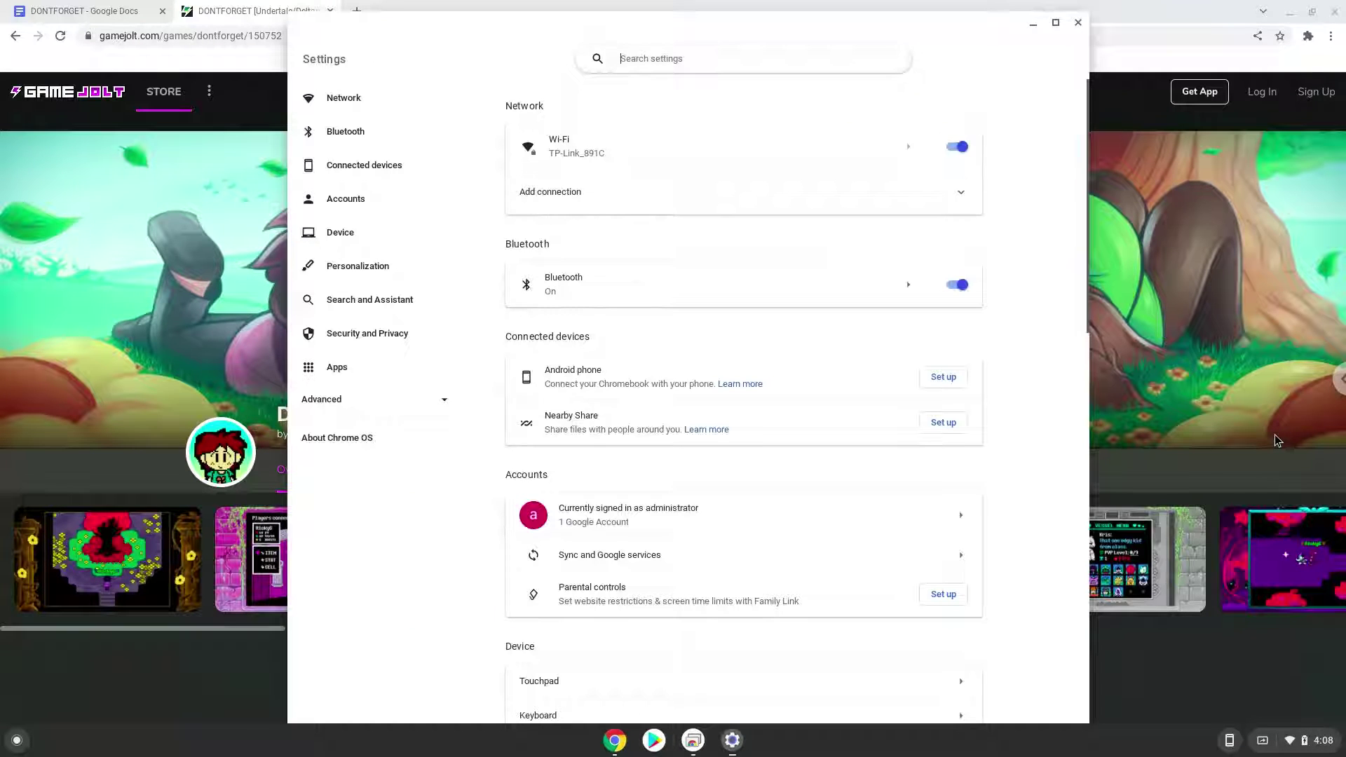
pyautogui.click(390, 402)
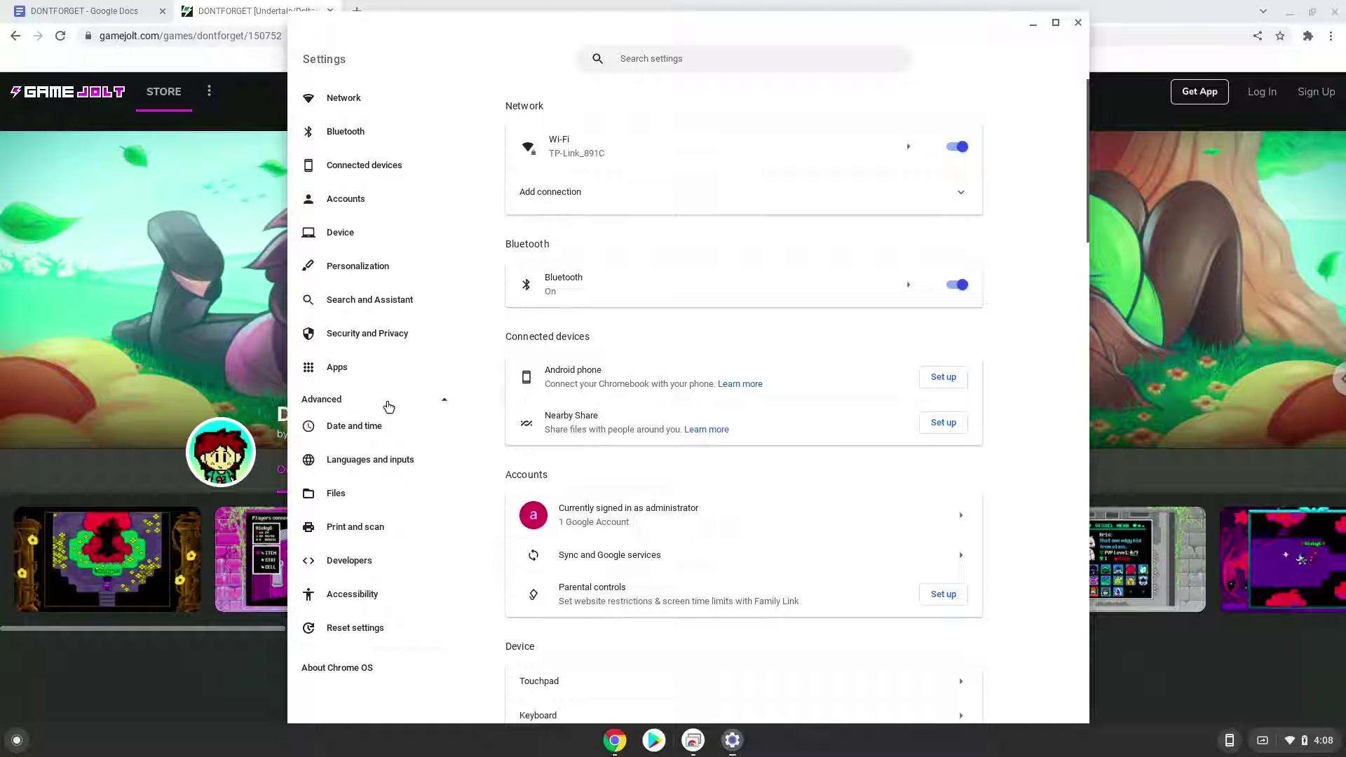
pyautogui.click(390, 567)
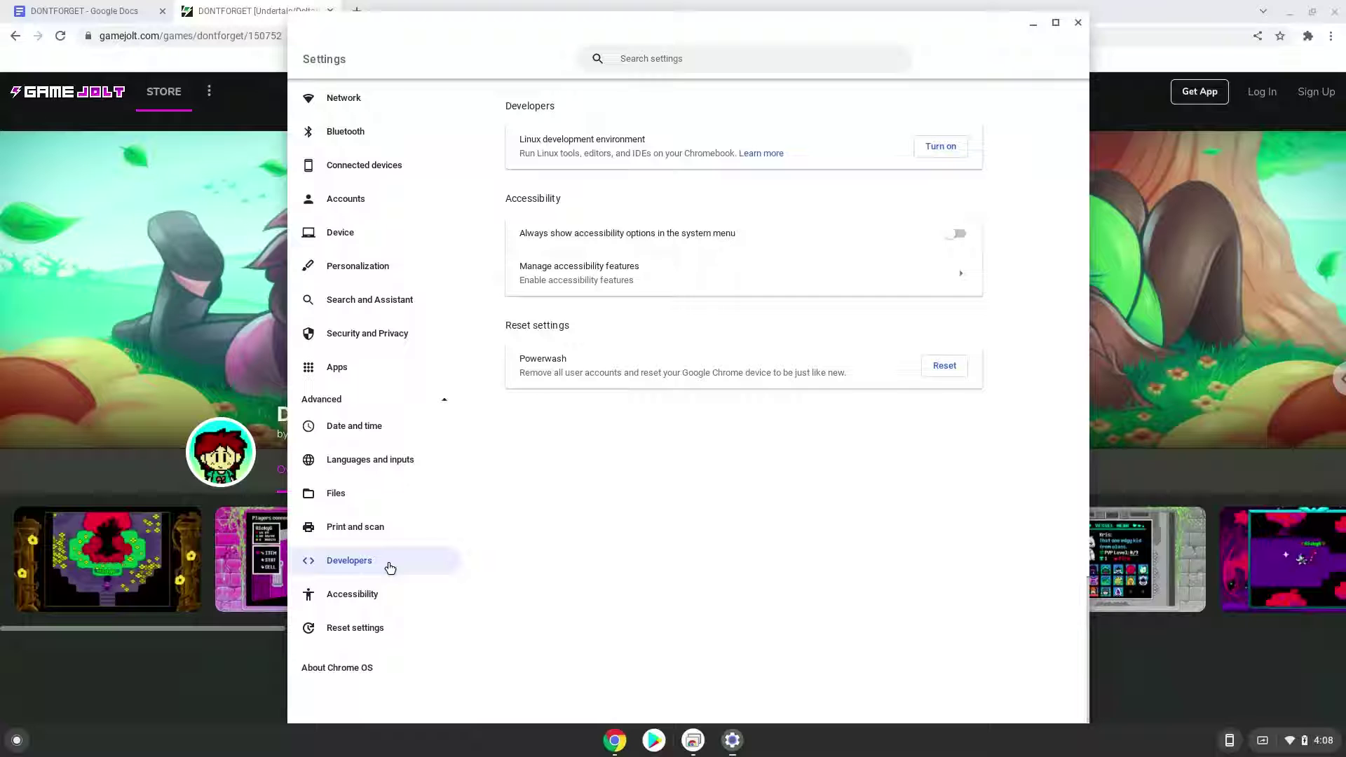
pyautogui.click(938, 150)
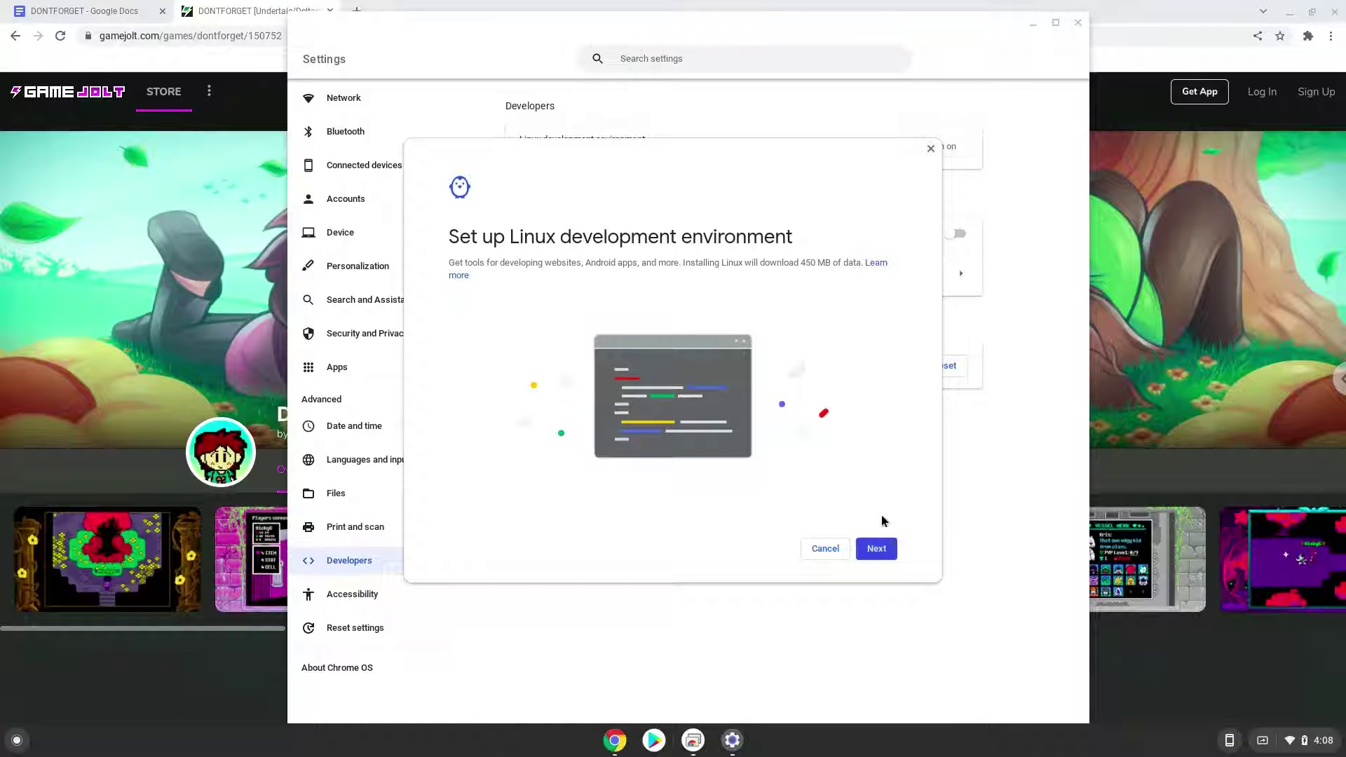
pyautogui.click(877, 548)
# Step: Install Linux with the recommended 10.0 GB disk size, then close the new terminal
pyautogui.click(878, 551)
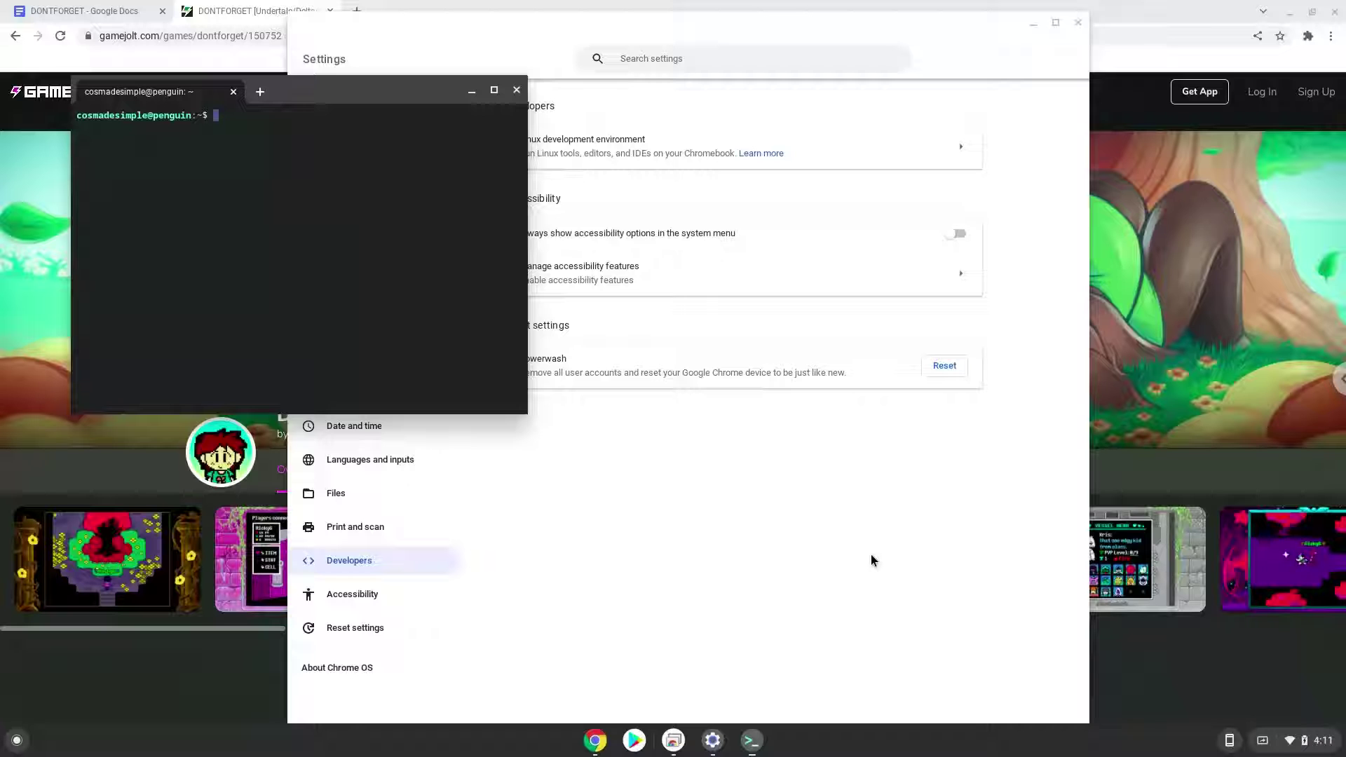
pyautogui.click(517, 91)
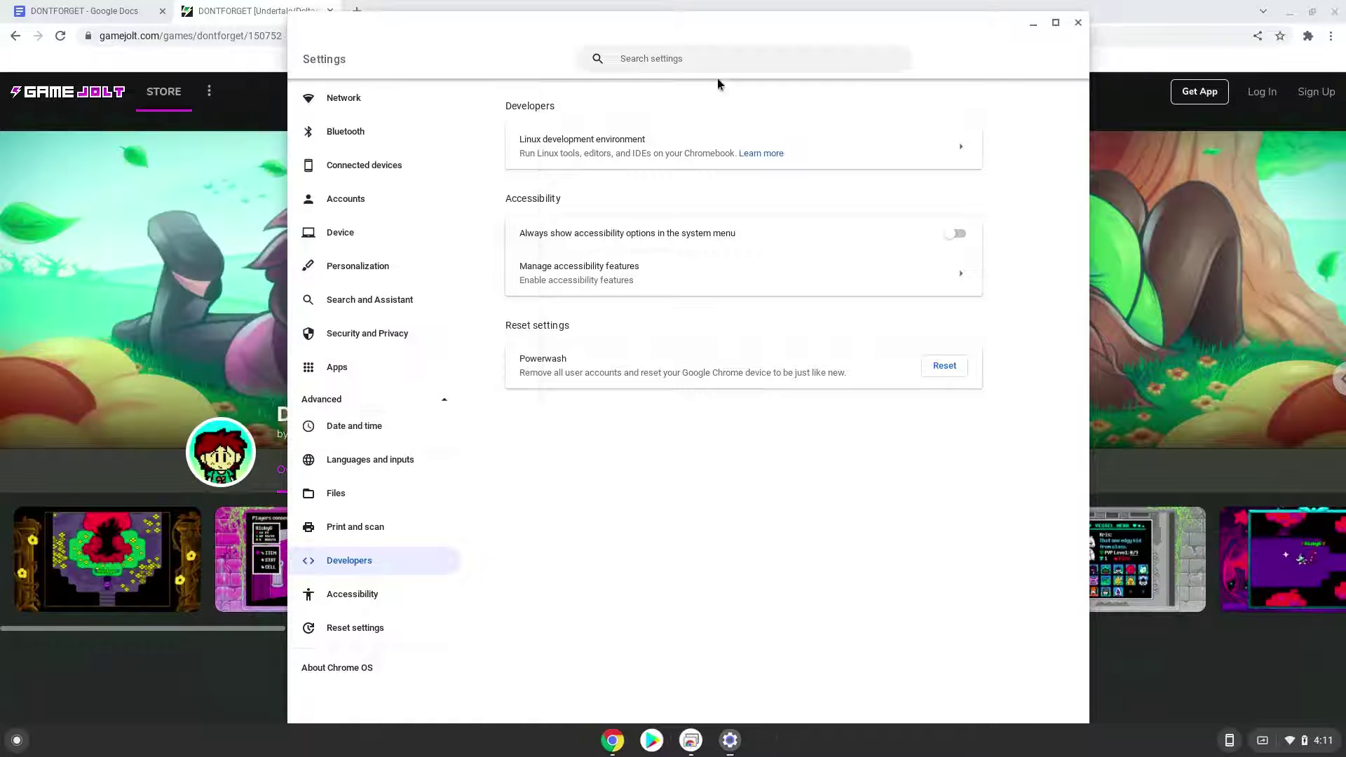
# Step: Close Settings and download the 170 MB Windows build of DF CONNECTED v2.6.1
pyautogui.click(1078, 24)
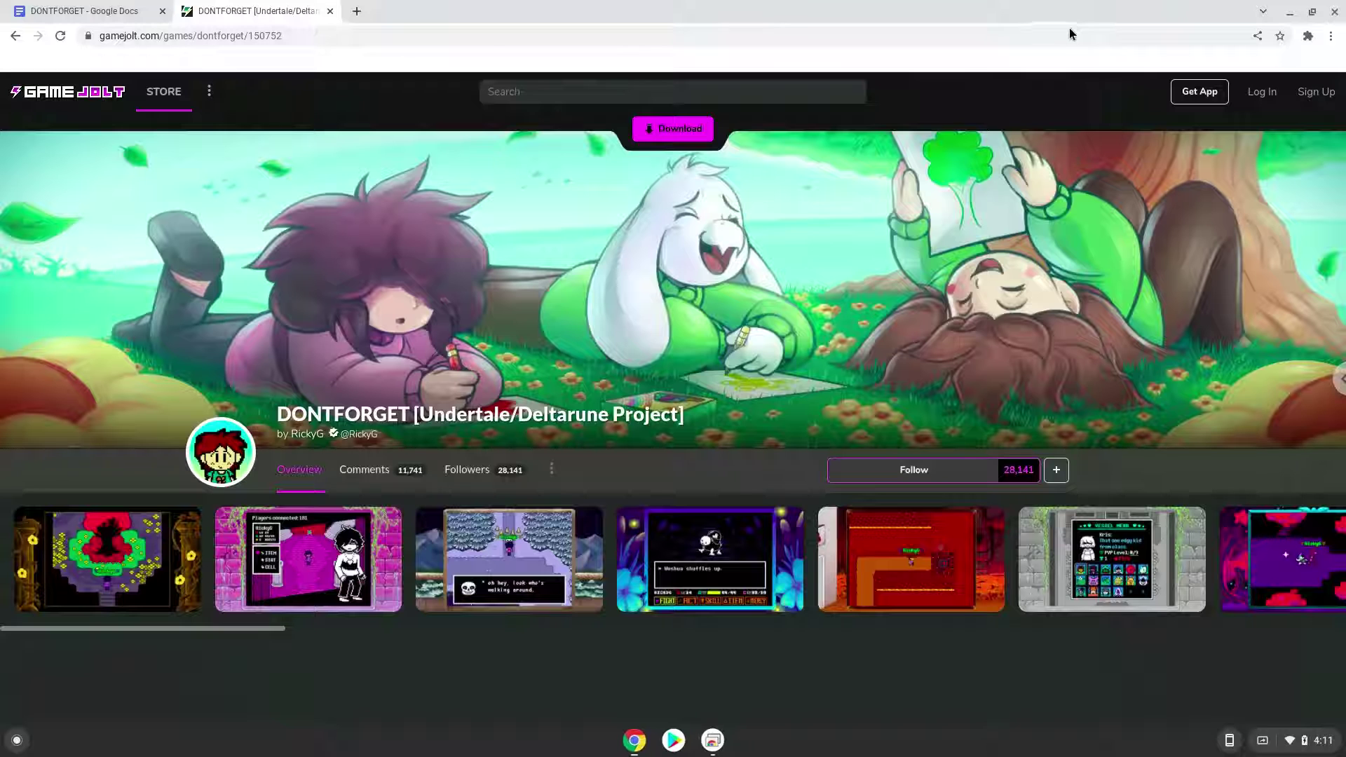
pyautogui.scroll(-4, 1026, 233)
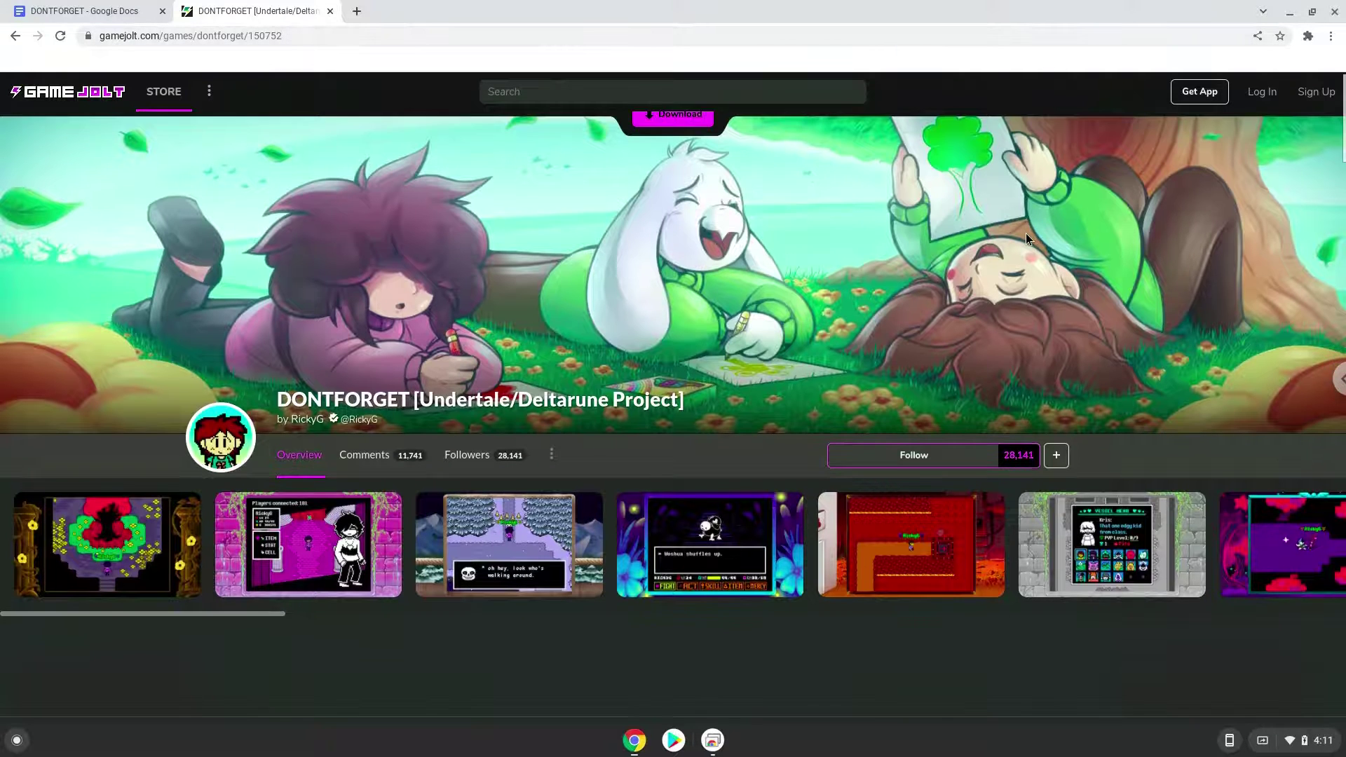
pyautogui.scroll(-4, 1025, 232)
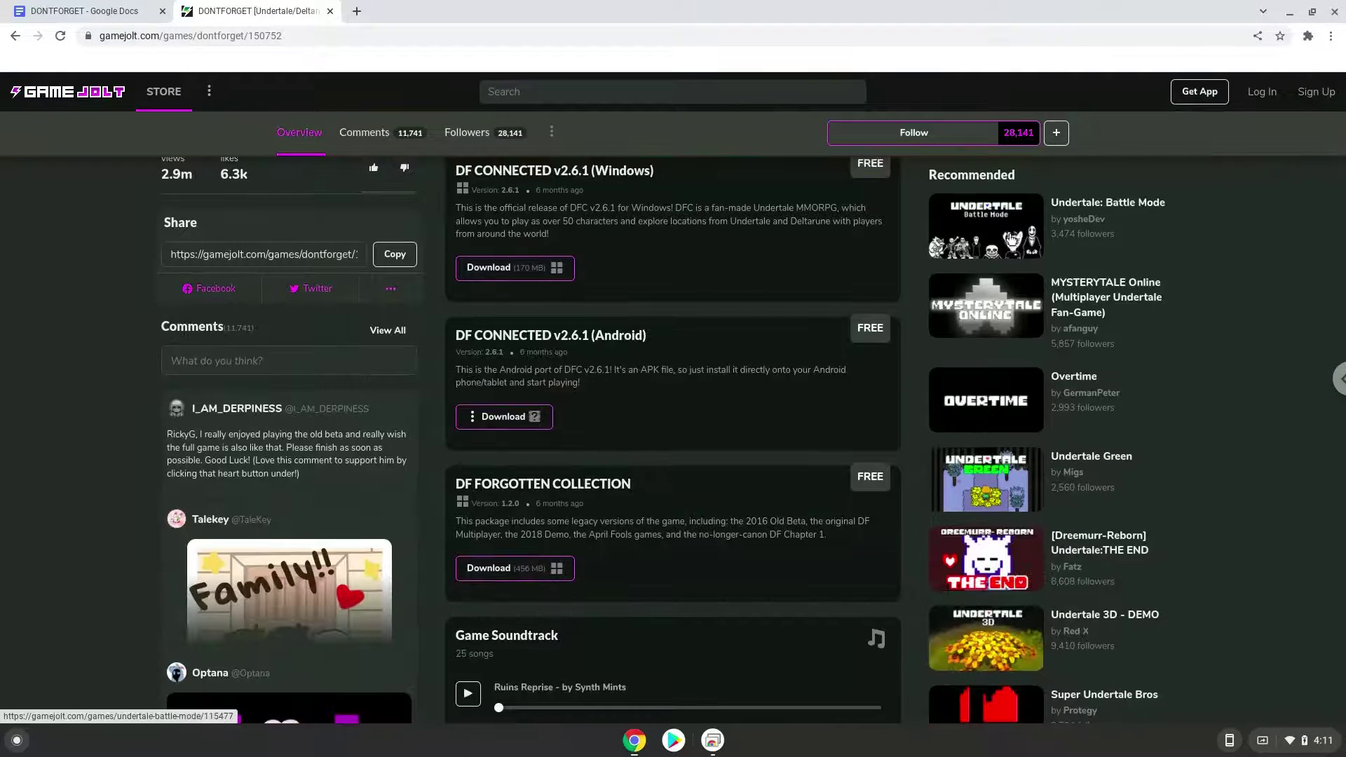
pyautogui.click(507, 272)
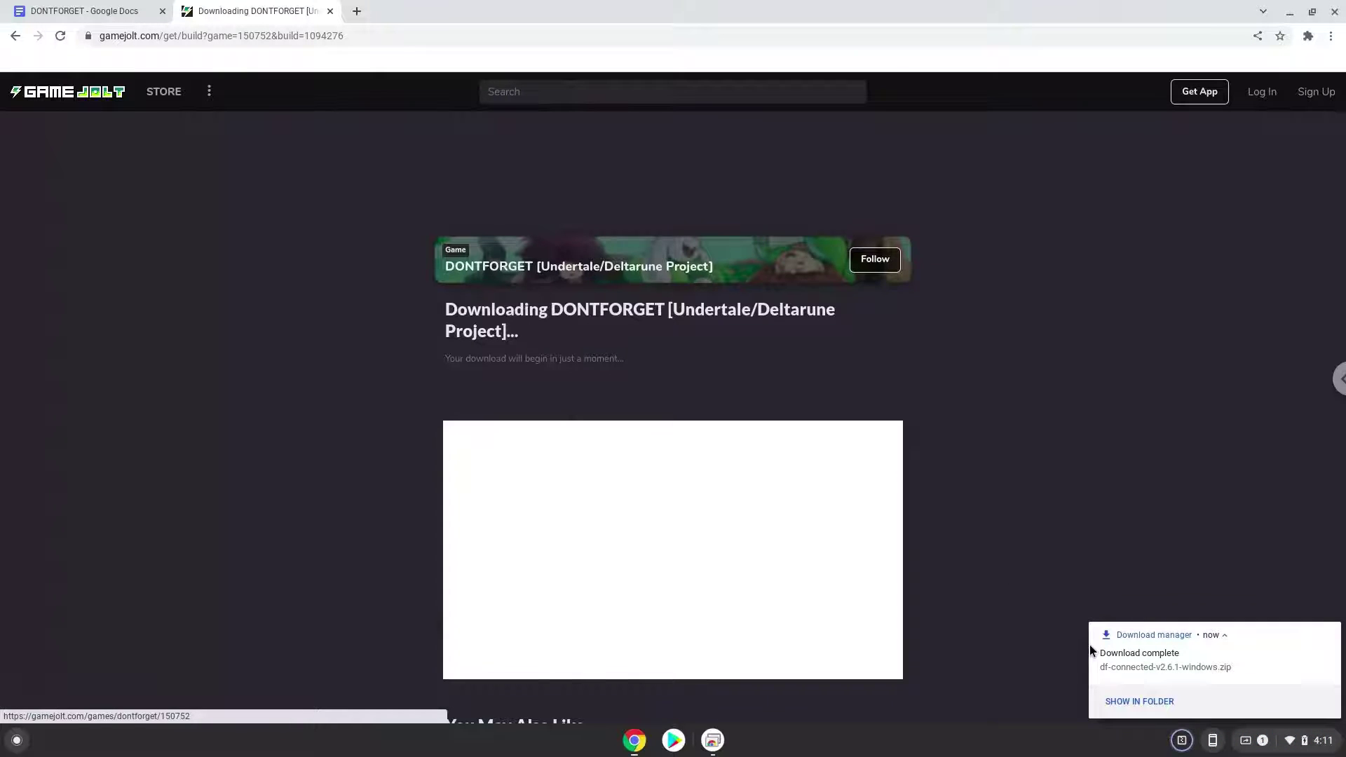
# Step: Move df-connected-v2.6.1-windows.zip from Downloads into the Linux files folder
pyautogui.click(1138, 702)
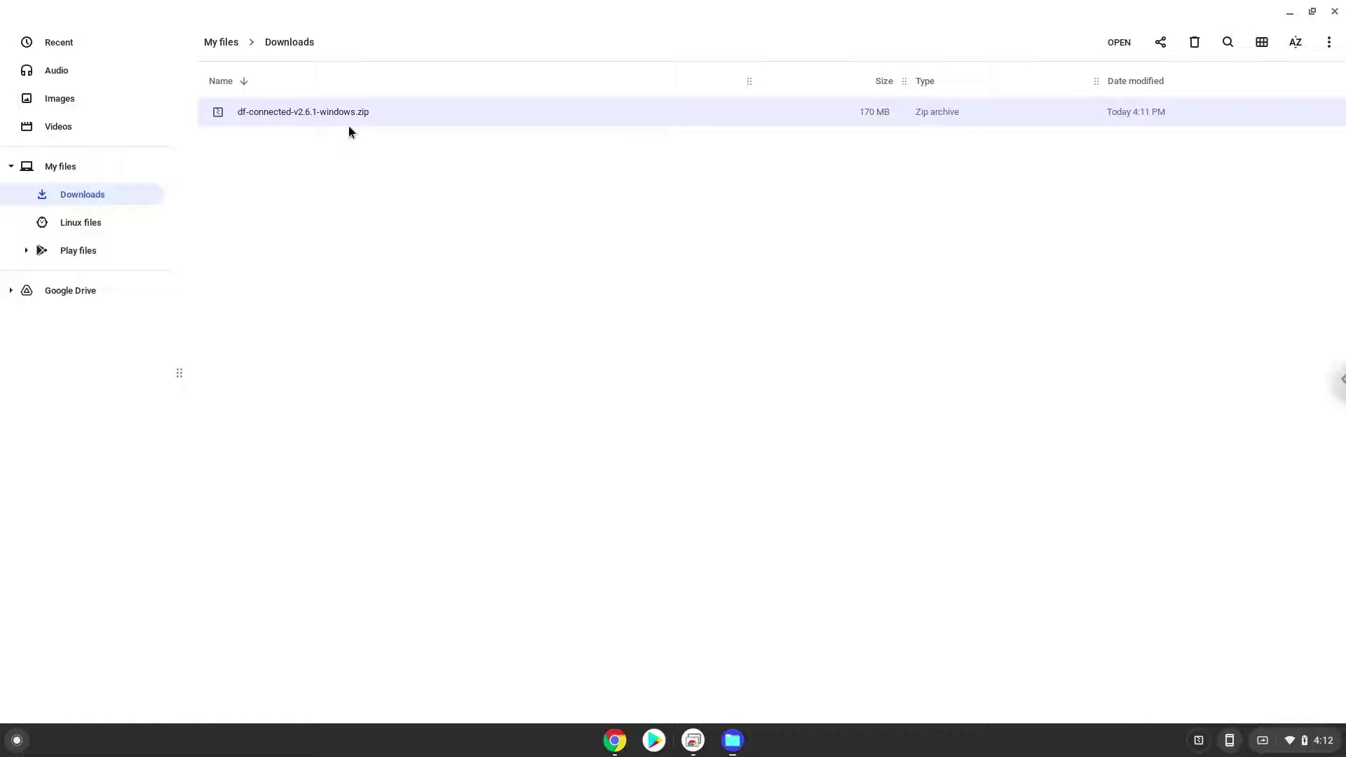
pyautogui.rightClick(330, 112)
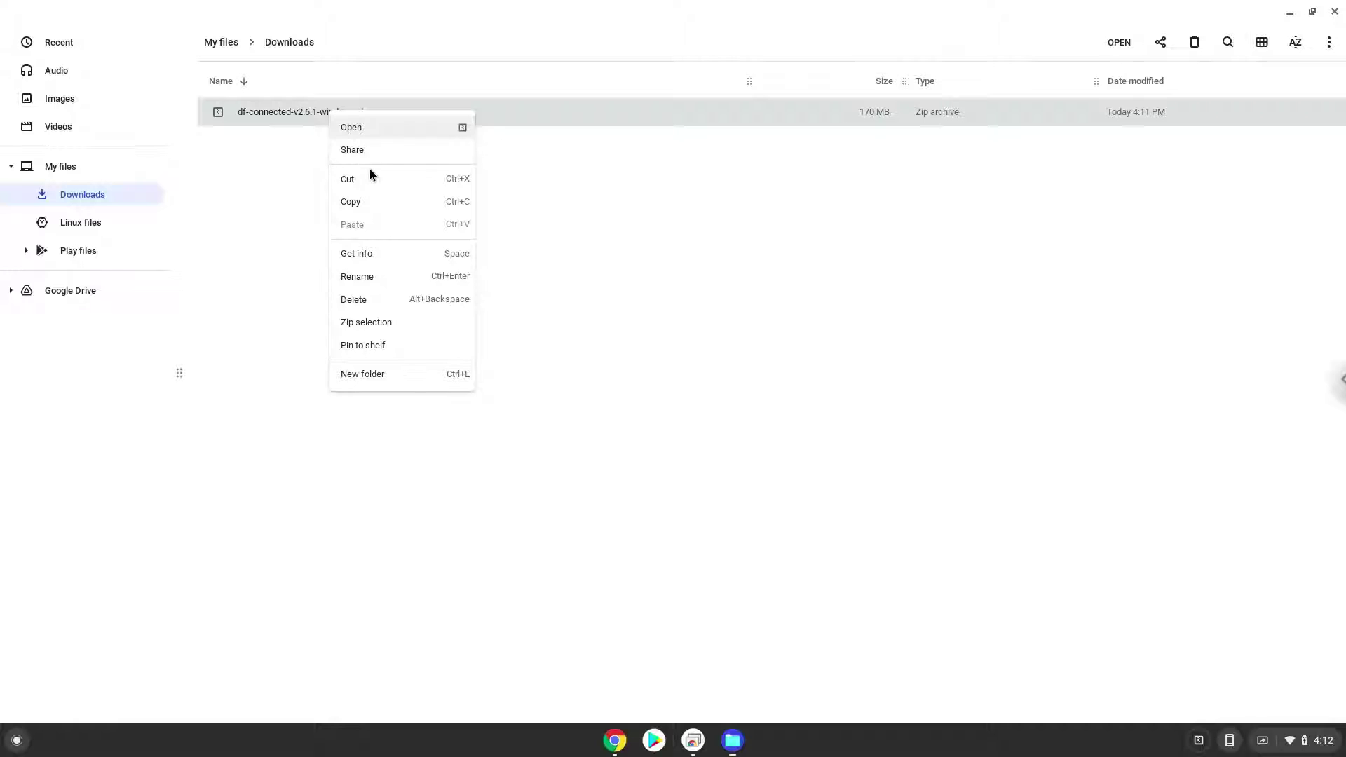
pyautogui.click(373, 180)
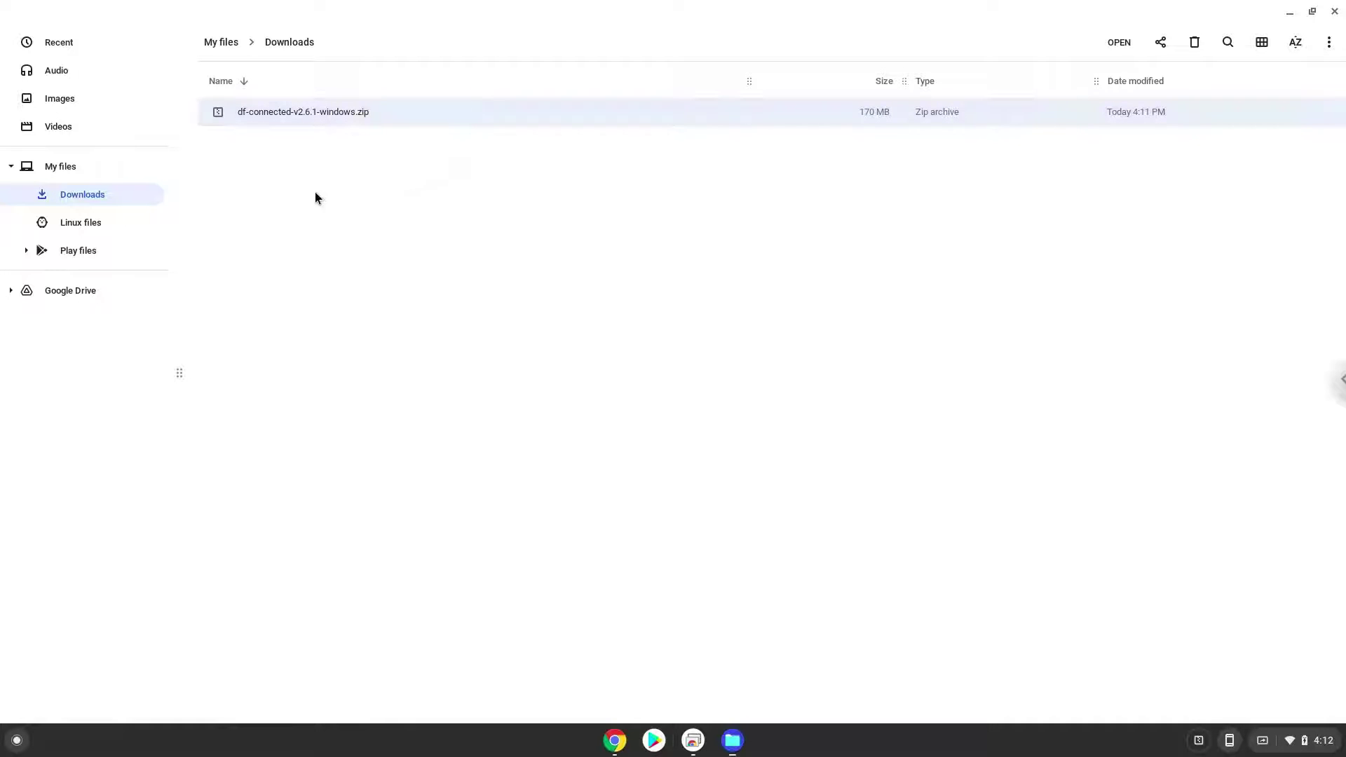
pyautogui.click(97, 226)
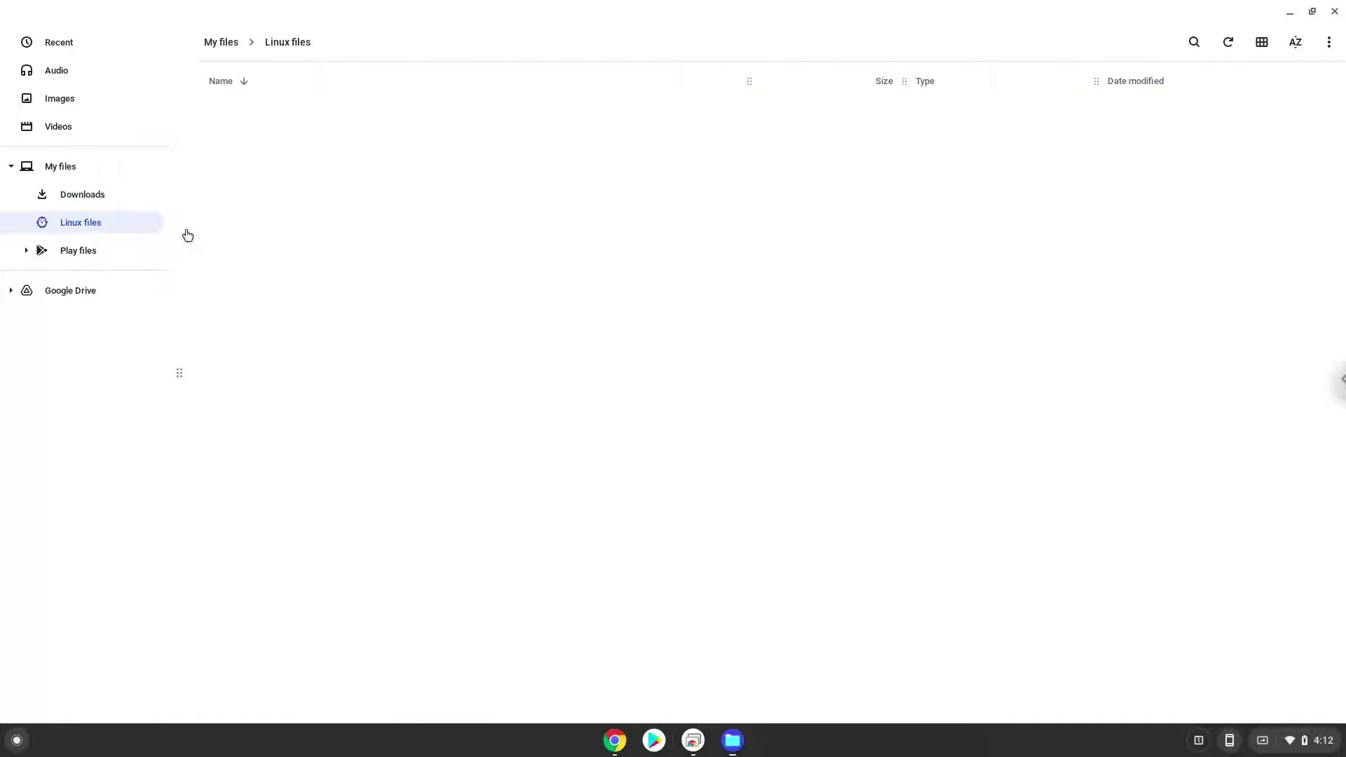
pyautogui.rightClick(350, 251)
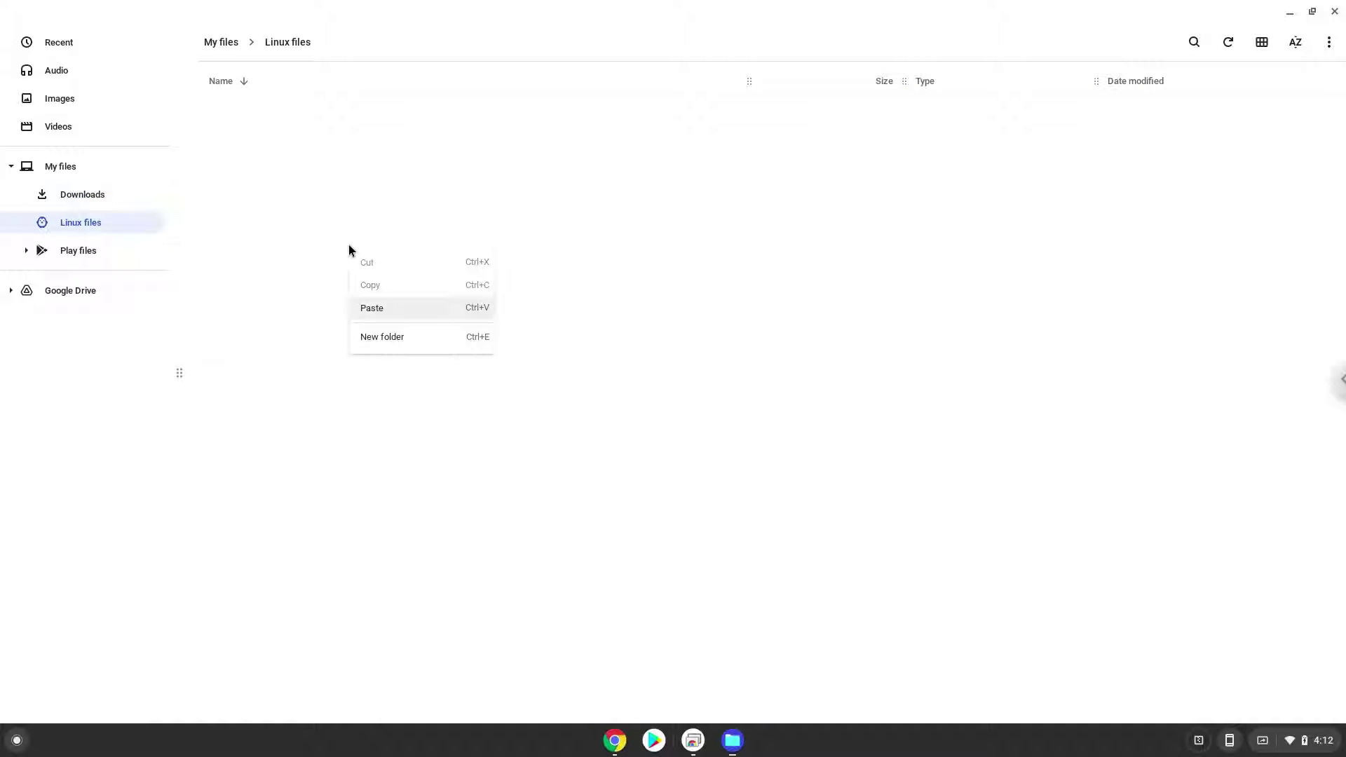
pyautogui.click(372, 310)
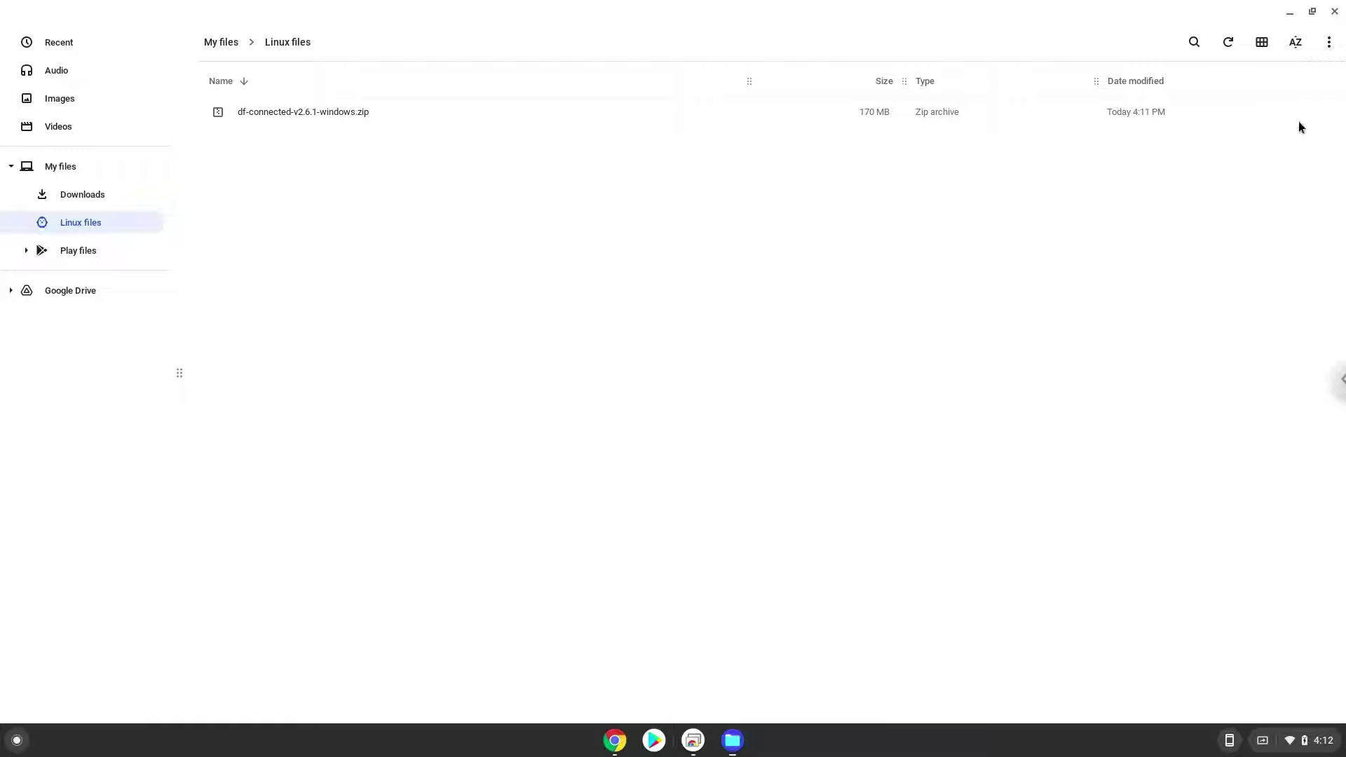
# Step: Close Files, copy 'sudo dpkg --add-architecture i386' from the doc, and search the launcher for 'ter'
pyautogui.click(1336, 12)
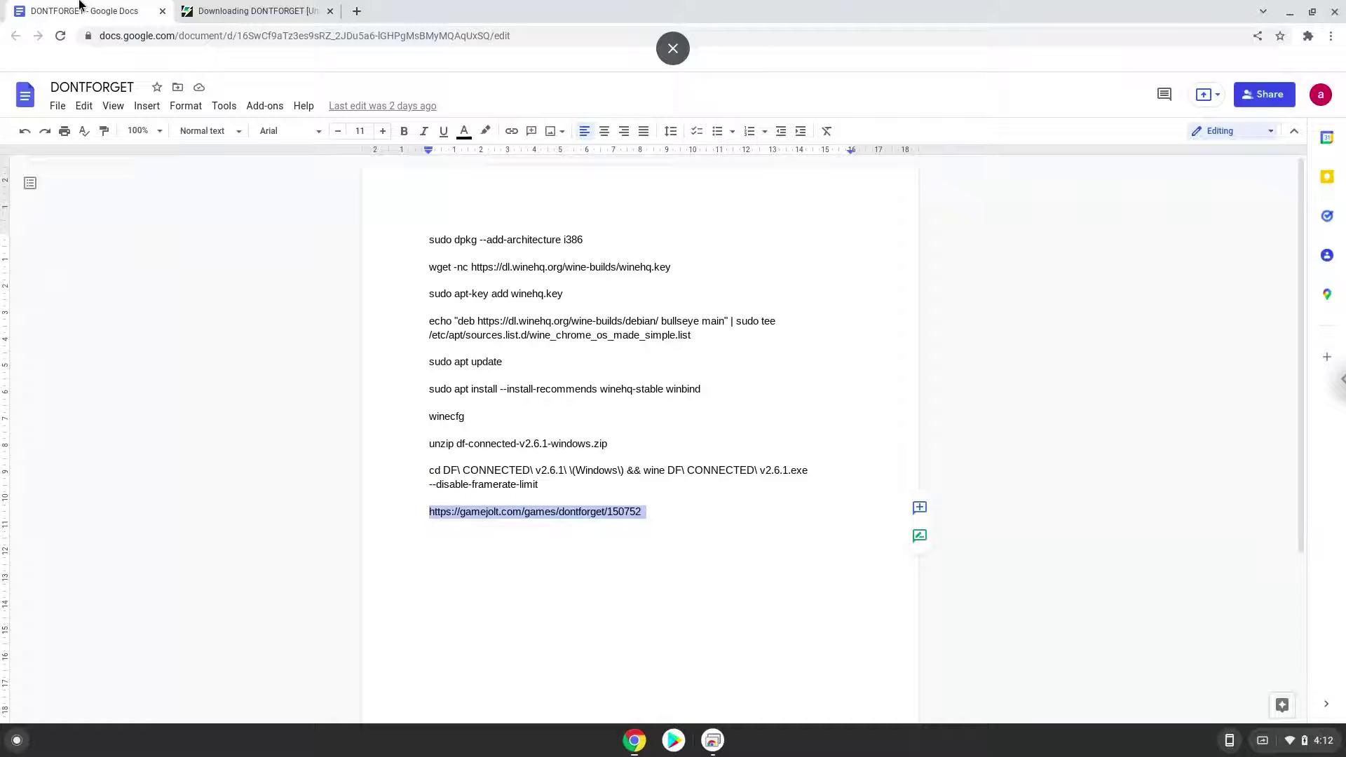
pyautogui.tripleClick(439, 240)
pyautogui.rightClick(440, 240)
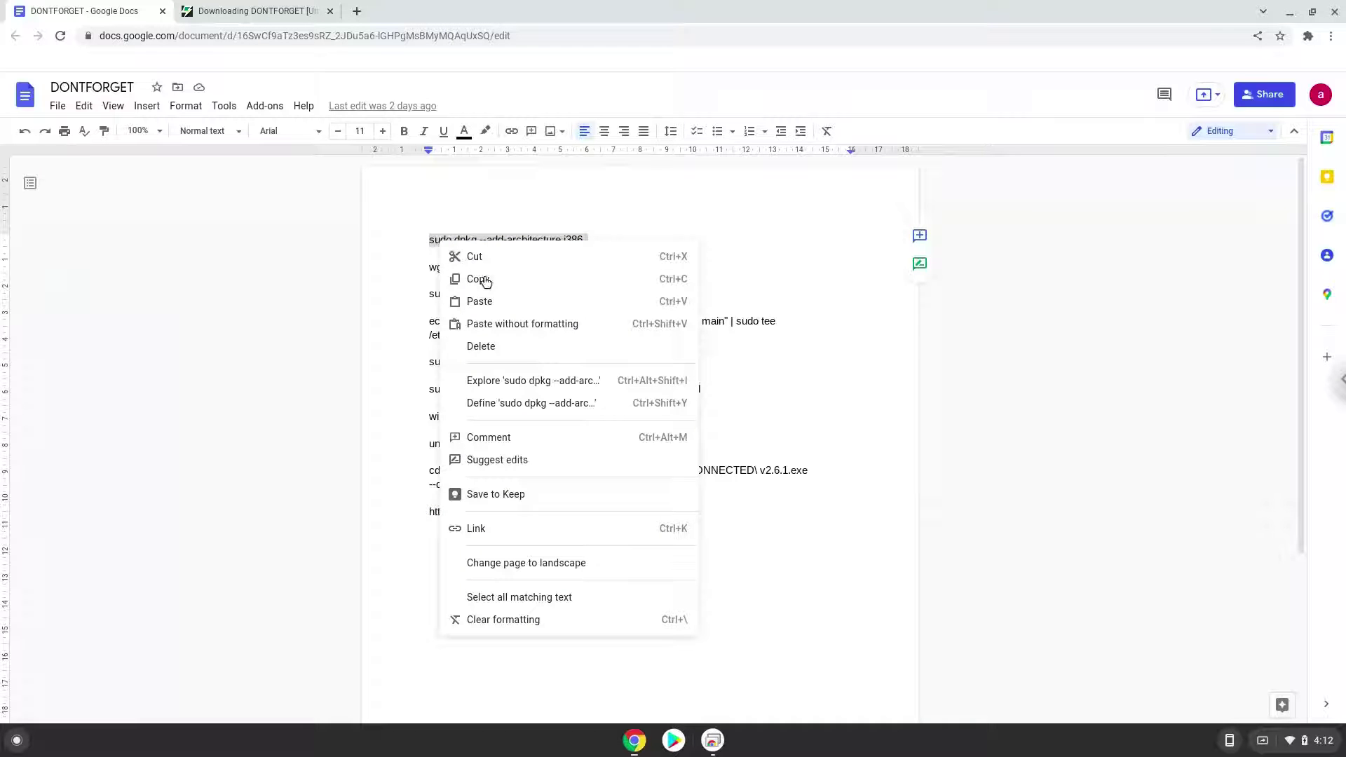
pyautogui.click(485, 279)
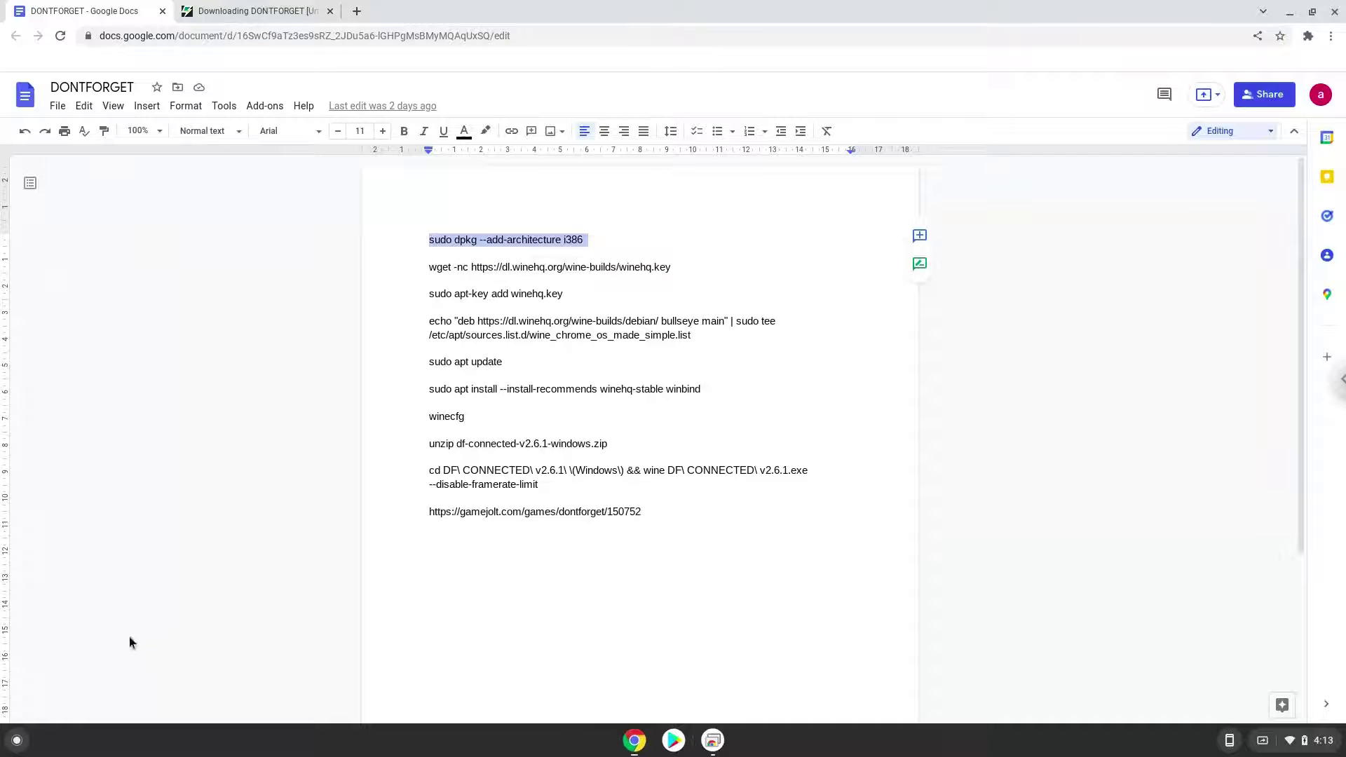
pyautogui.click(9, 749)
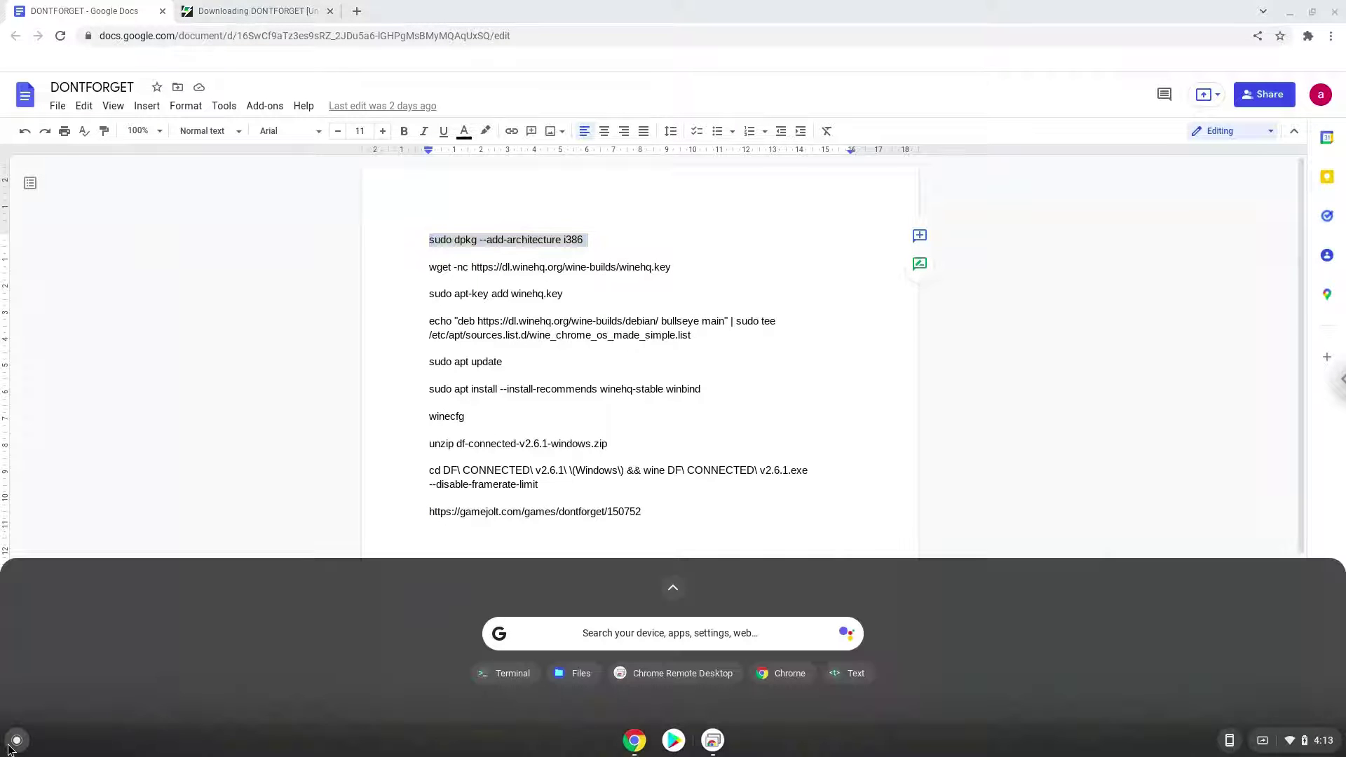
pyautogui.write('terminal')
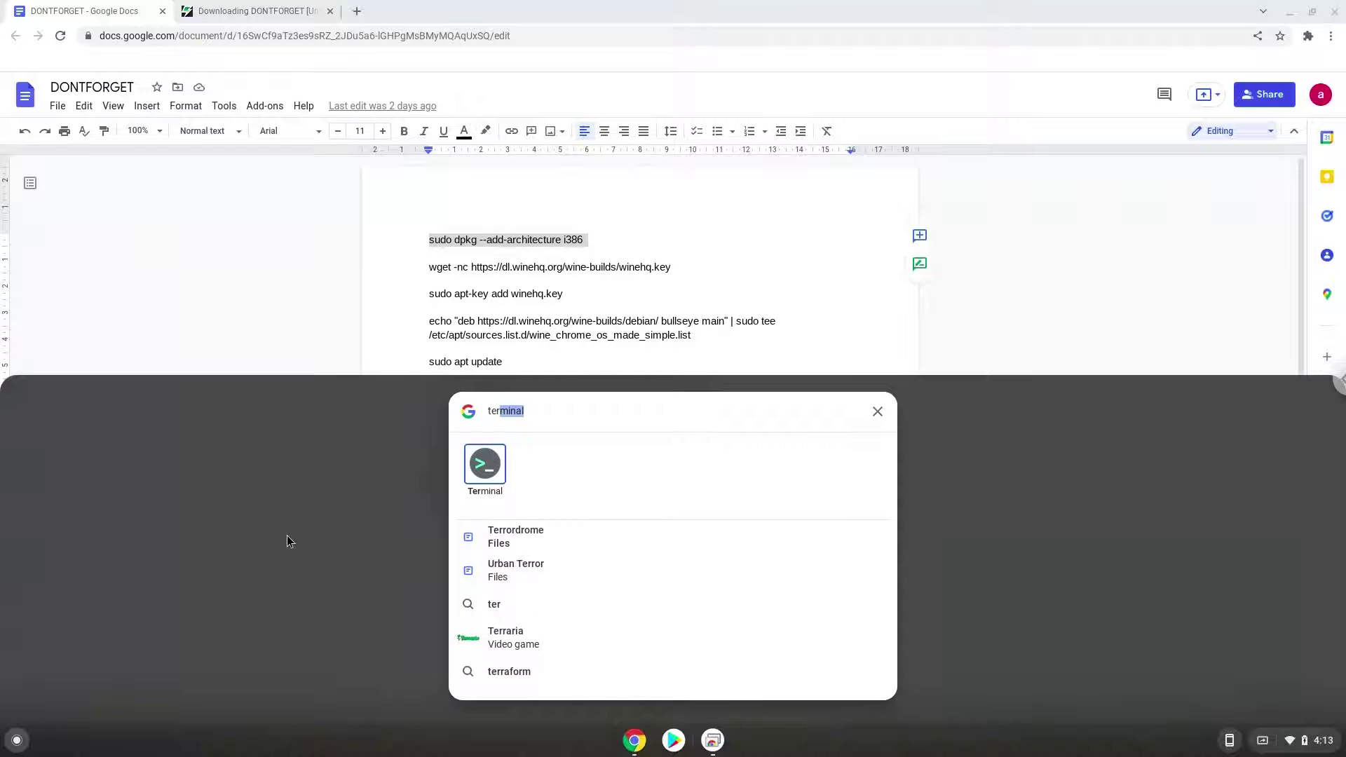
# Step: Launch Terminal and copy the wget winehq.key download command from the doc into it
pyautogui.click(504, 477)
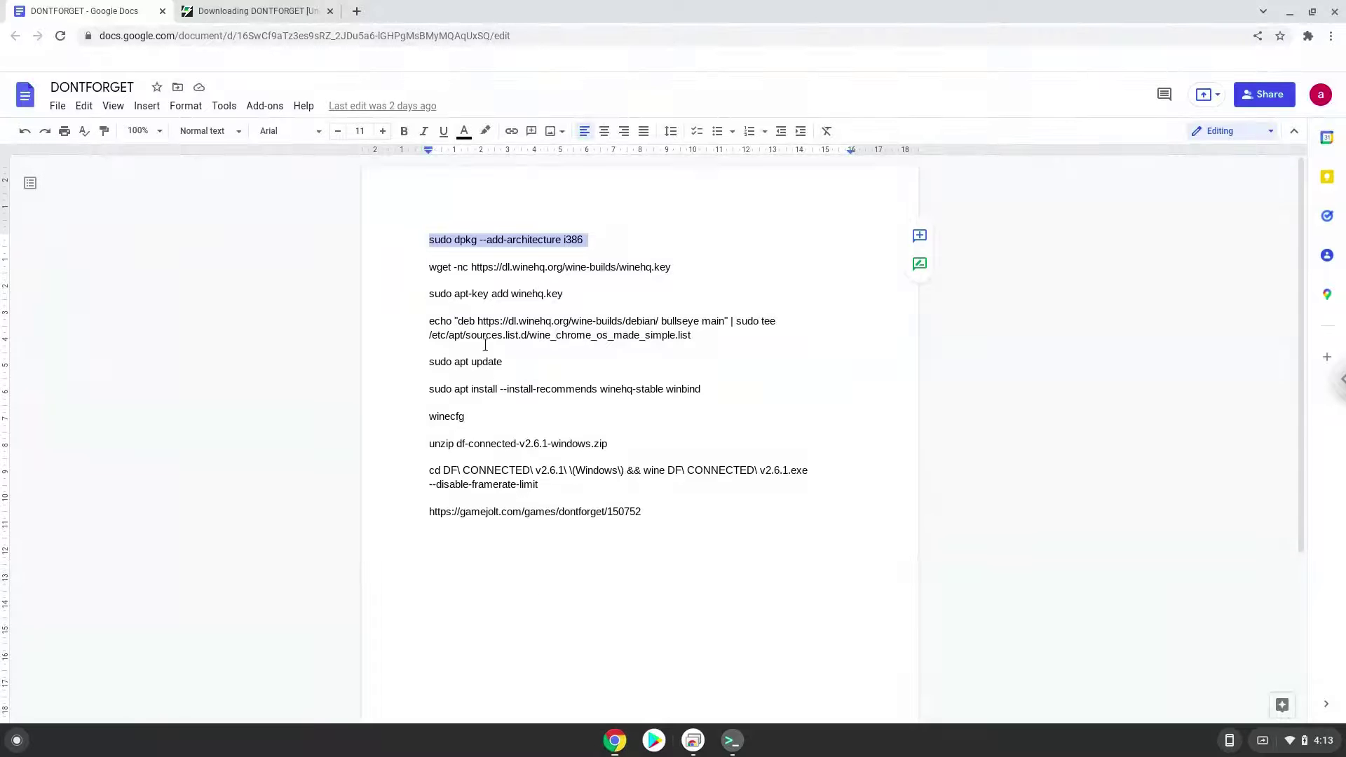
pyautogui.doubleClick(482, 266)
pyautogui.tripleClick(482, 266)
pyautogui.rightClick(482, 268)
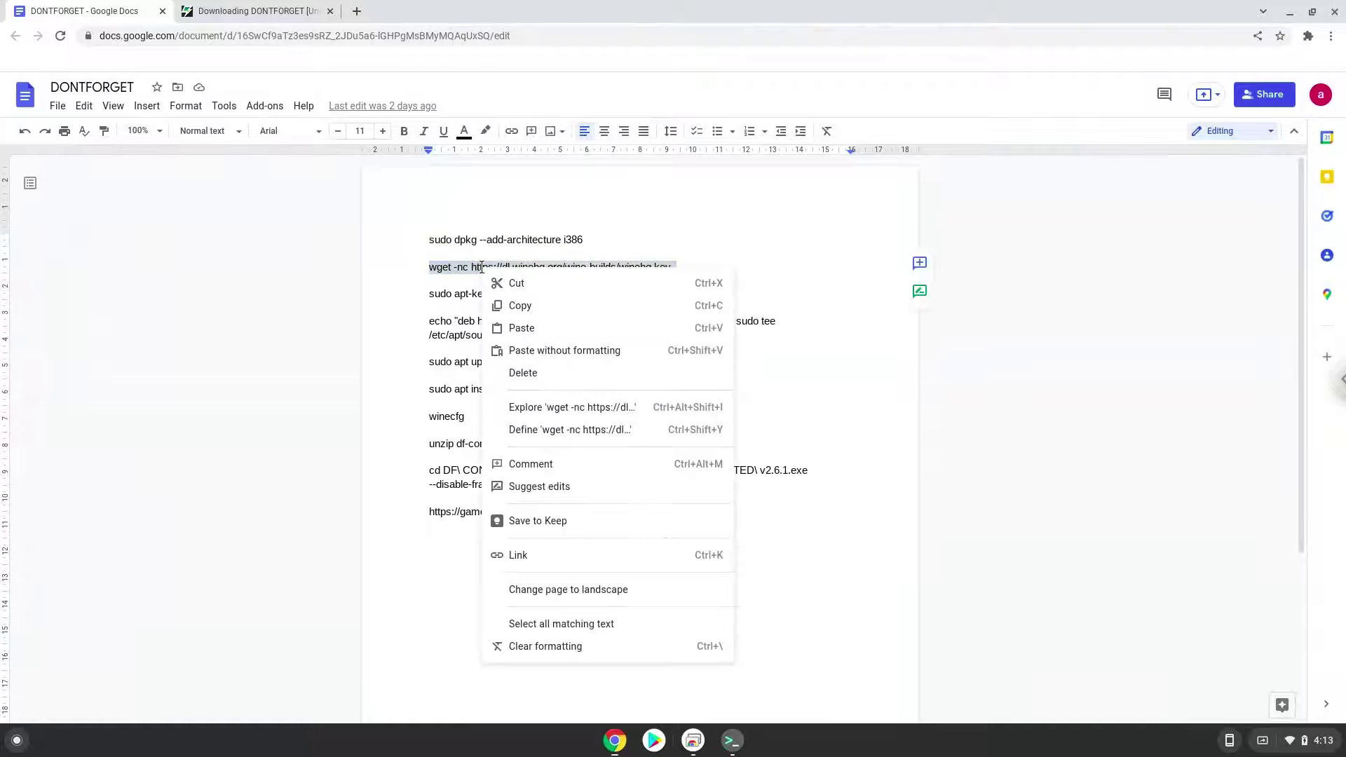
pyautogui.click(514, 308)
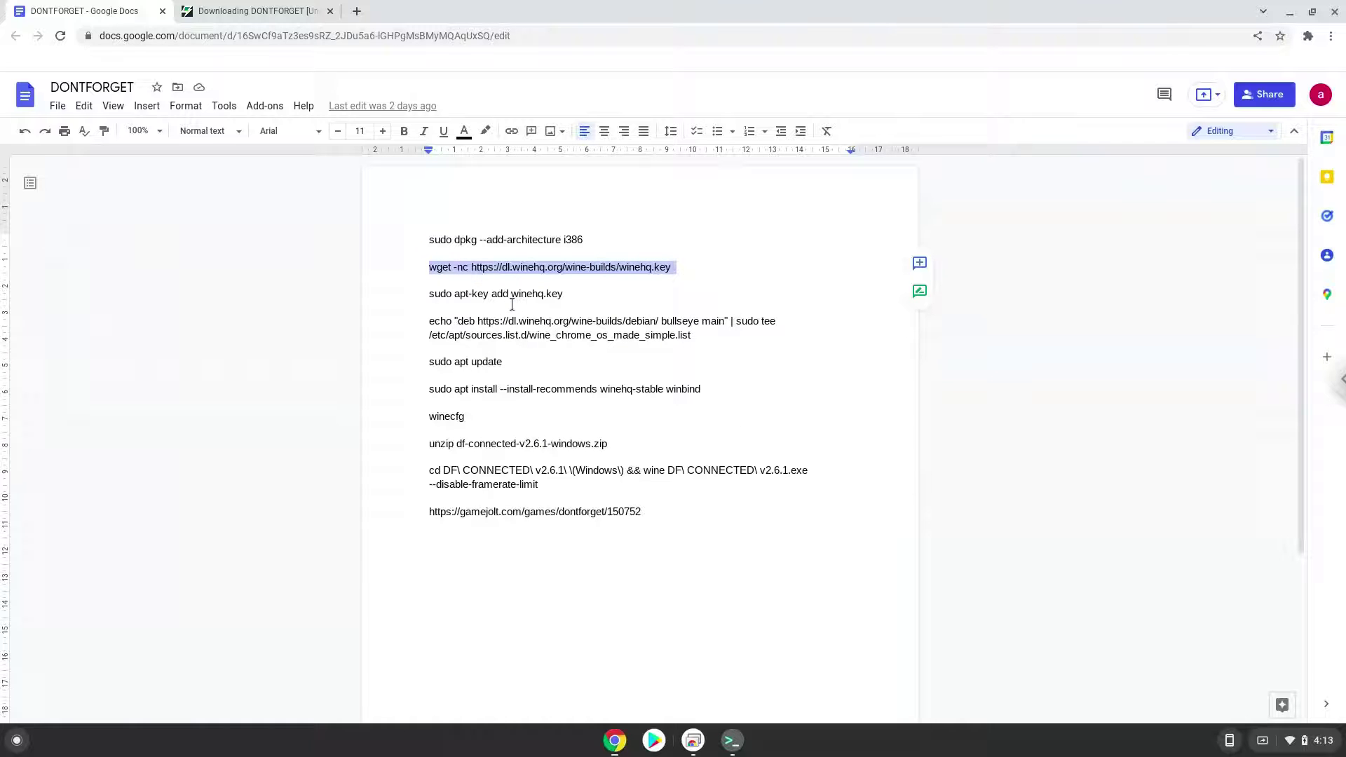
pyautogui.click(732, 744)
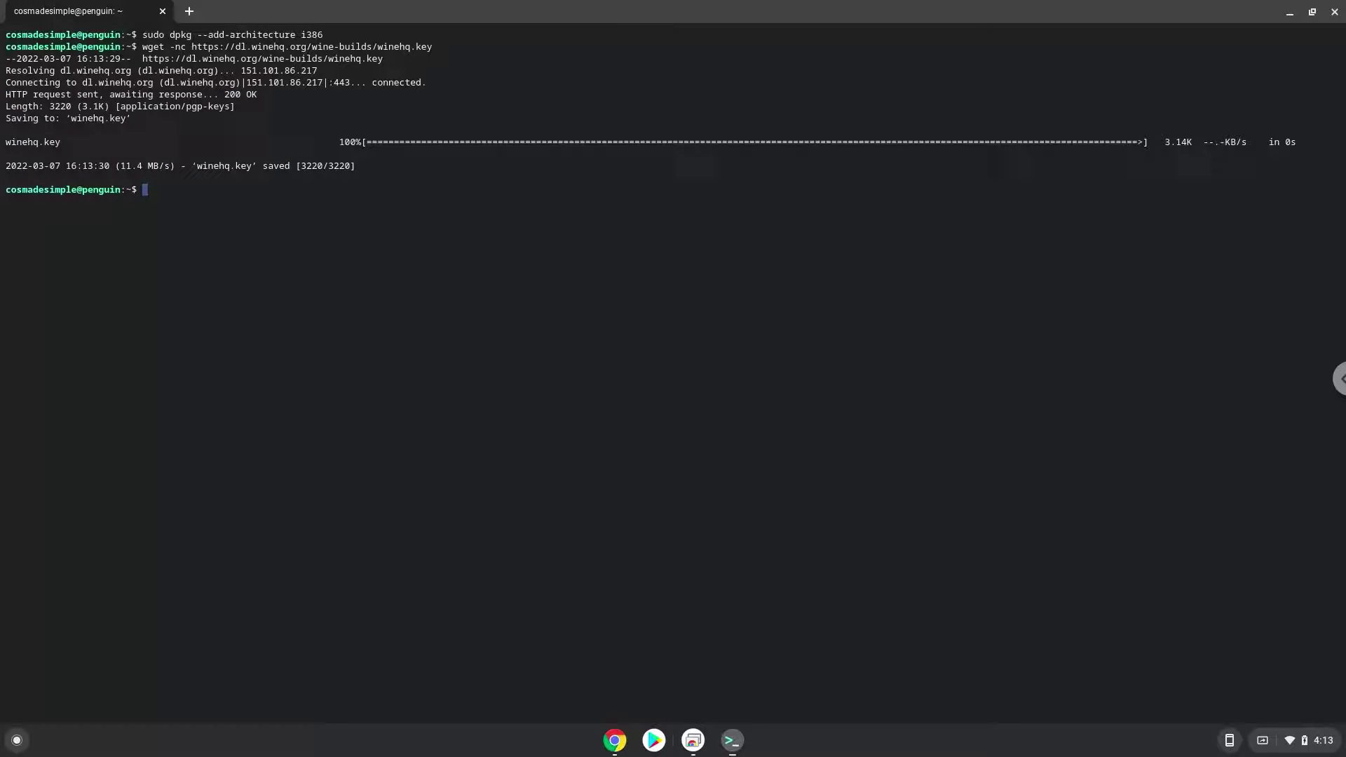
# Step: Copy 'sudo apt-key add winehq.key' from the doc and paste it into Terminal
pyautogui.click(613, 747)
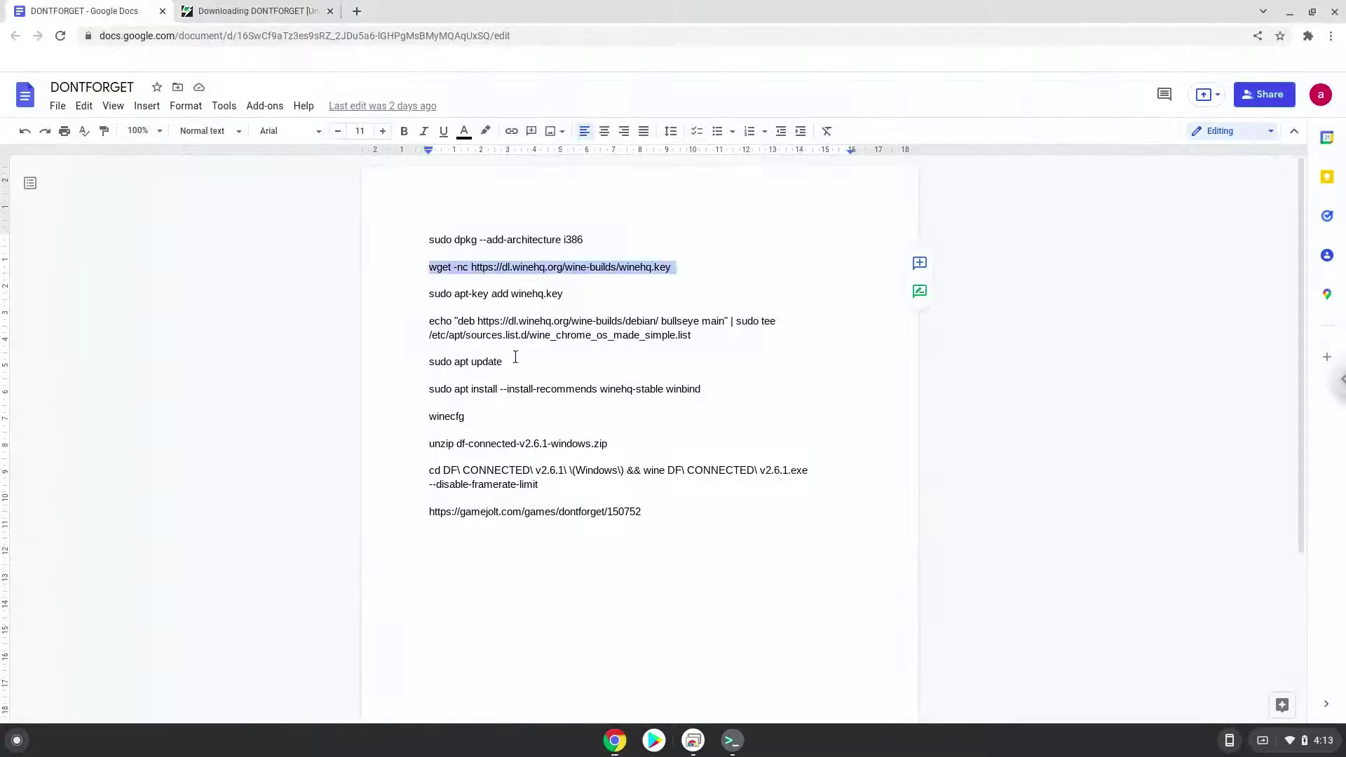
pyautogui.tripleClick(496, 295)
pyautogui.rightClick(497, 296)
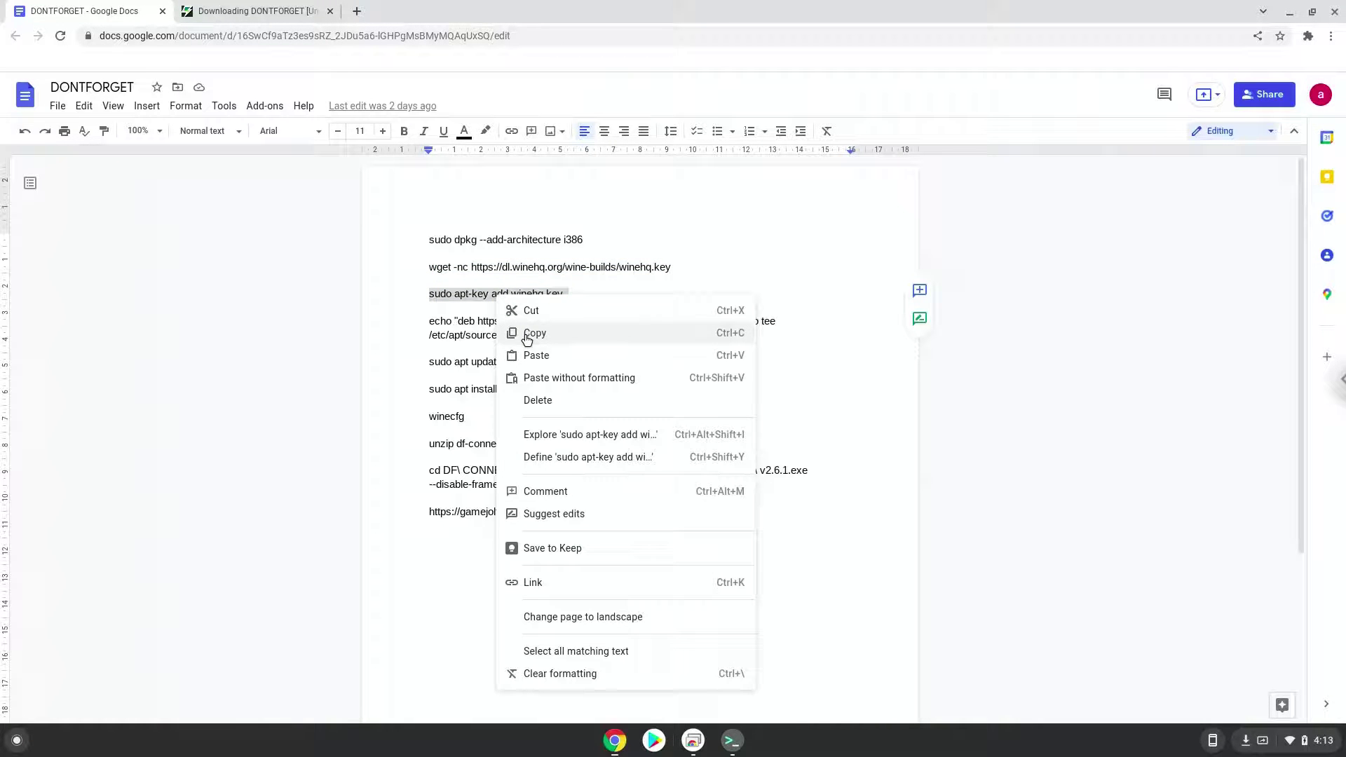
pyautogui.click(527, 335)
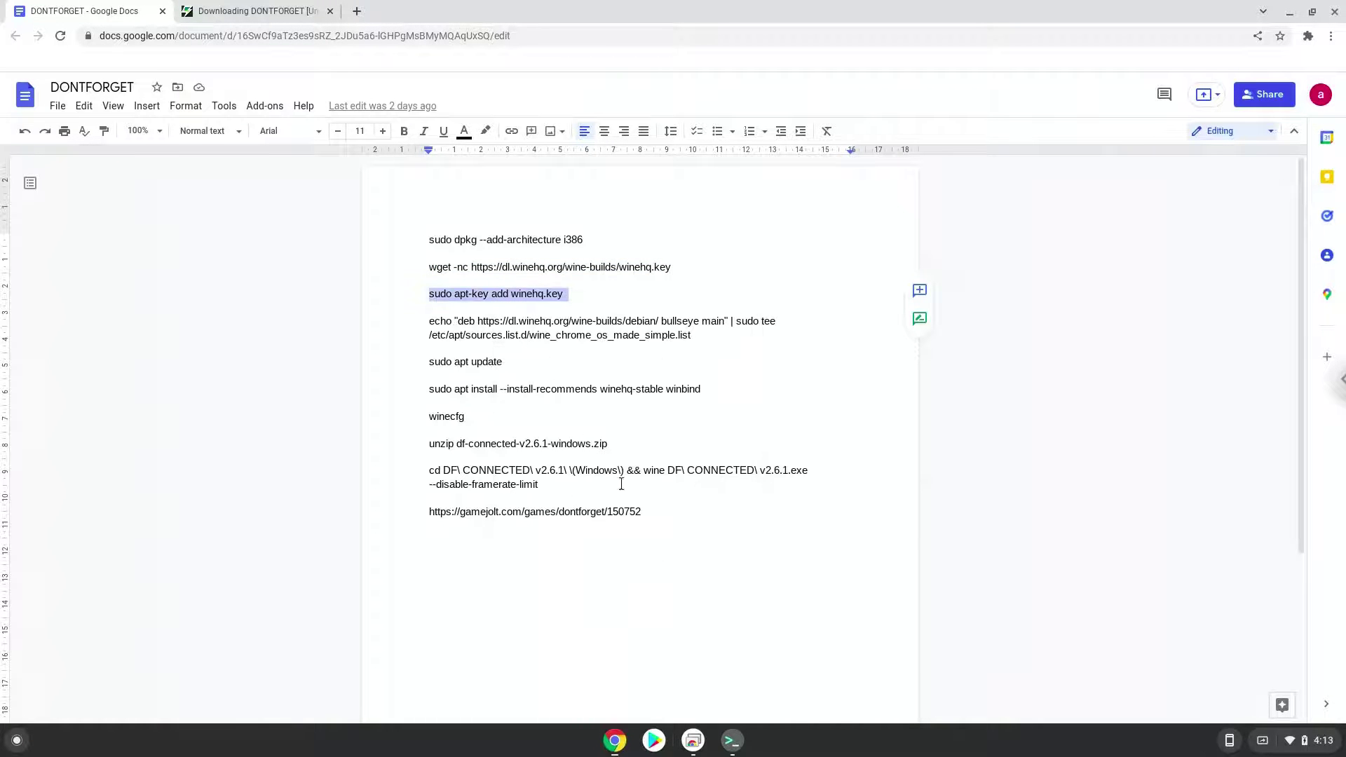
pyautogui.click(733, 741)
pyautogui.hotkey('ctrl', 'shift', 'v')
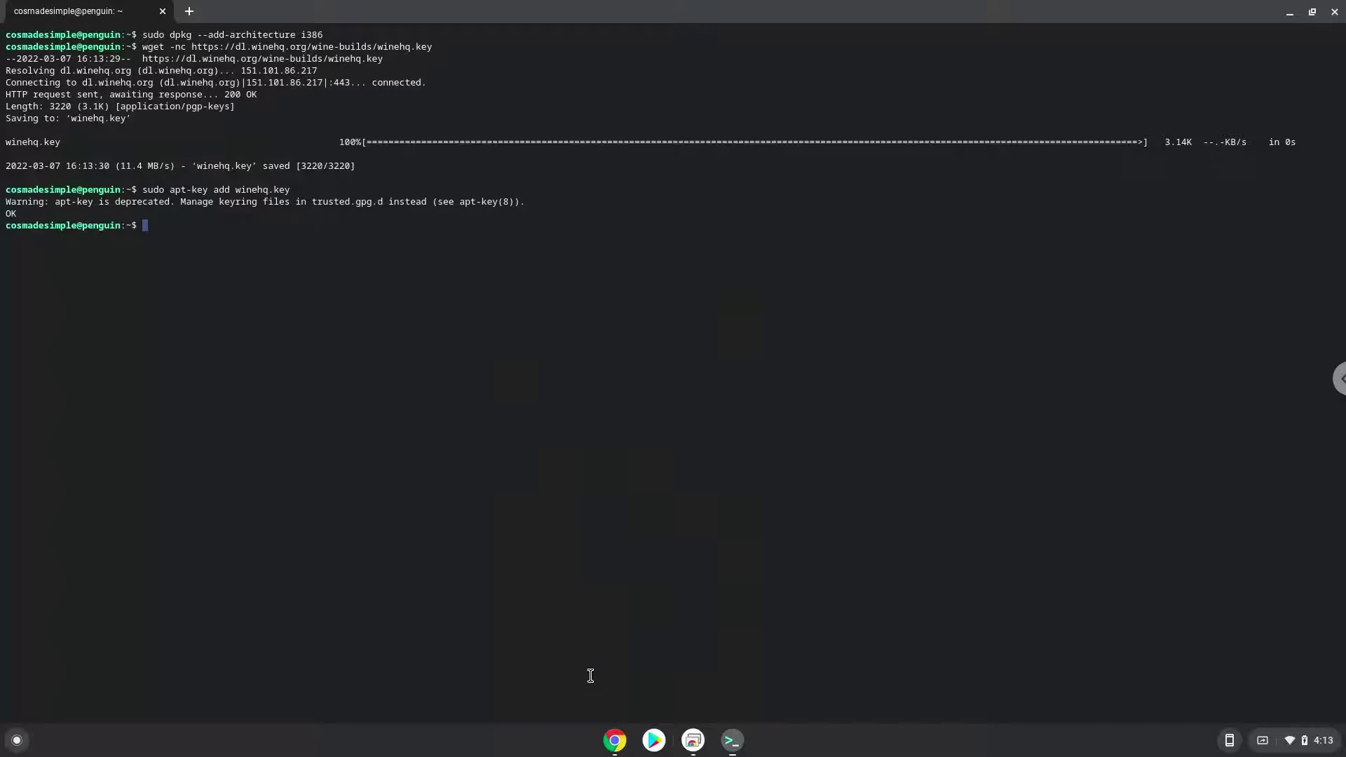
# Step: Copy the echo WineHQ bullseye repository line into Terminal and run it
pyautogui.click(608, 753)
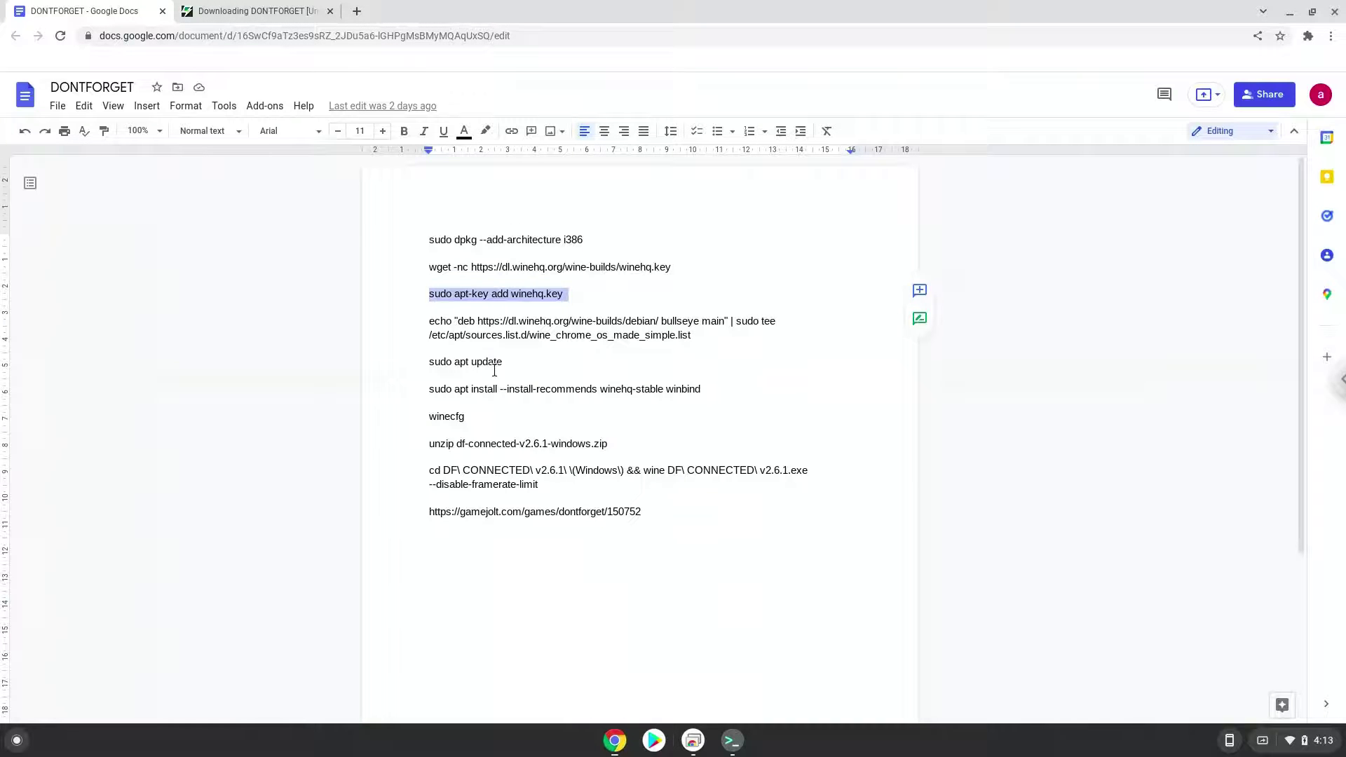
pyautogui.tripleClick(490, 324)
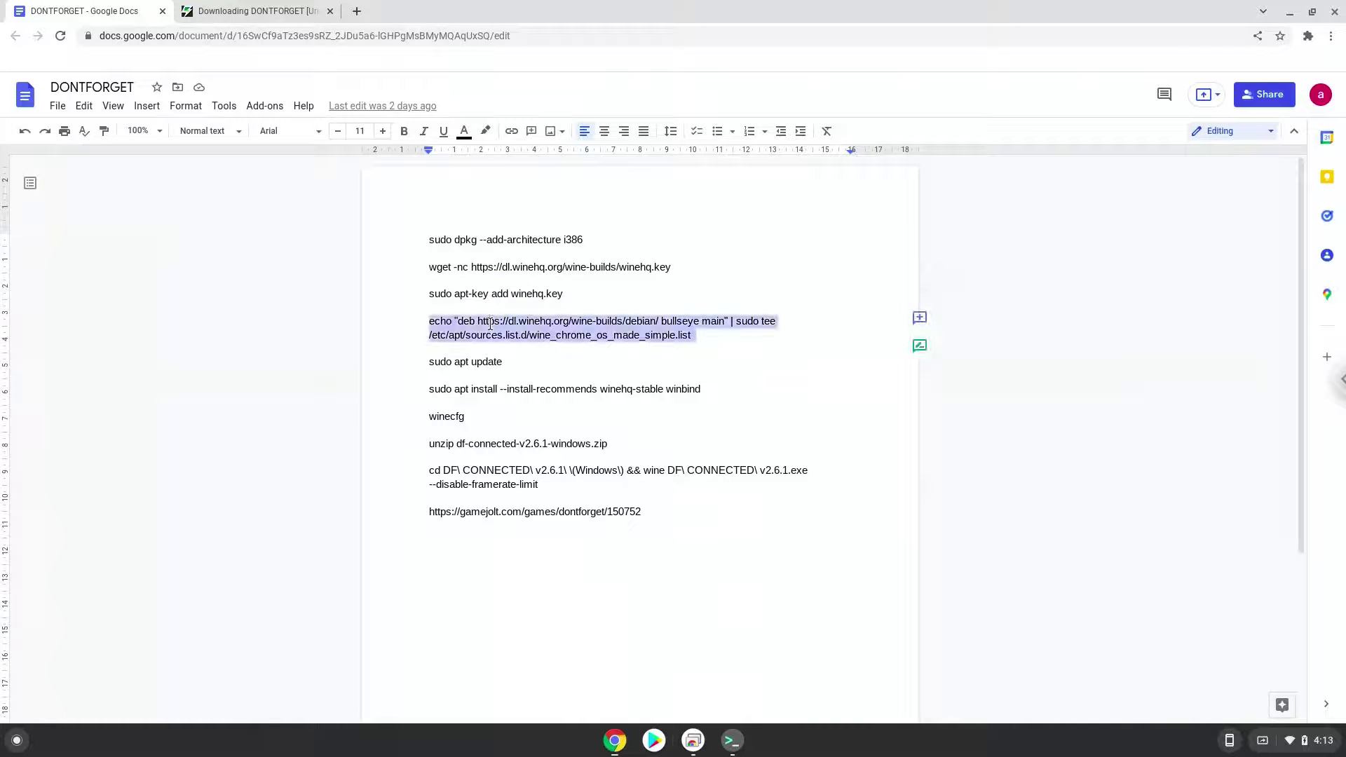
pyautogui.rightClick(490, 324)
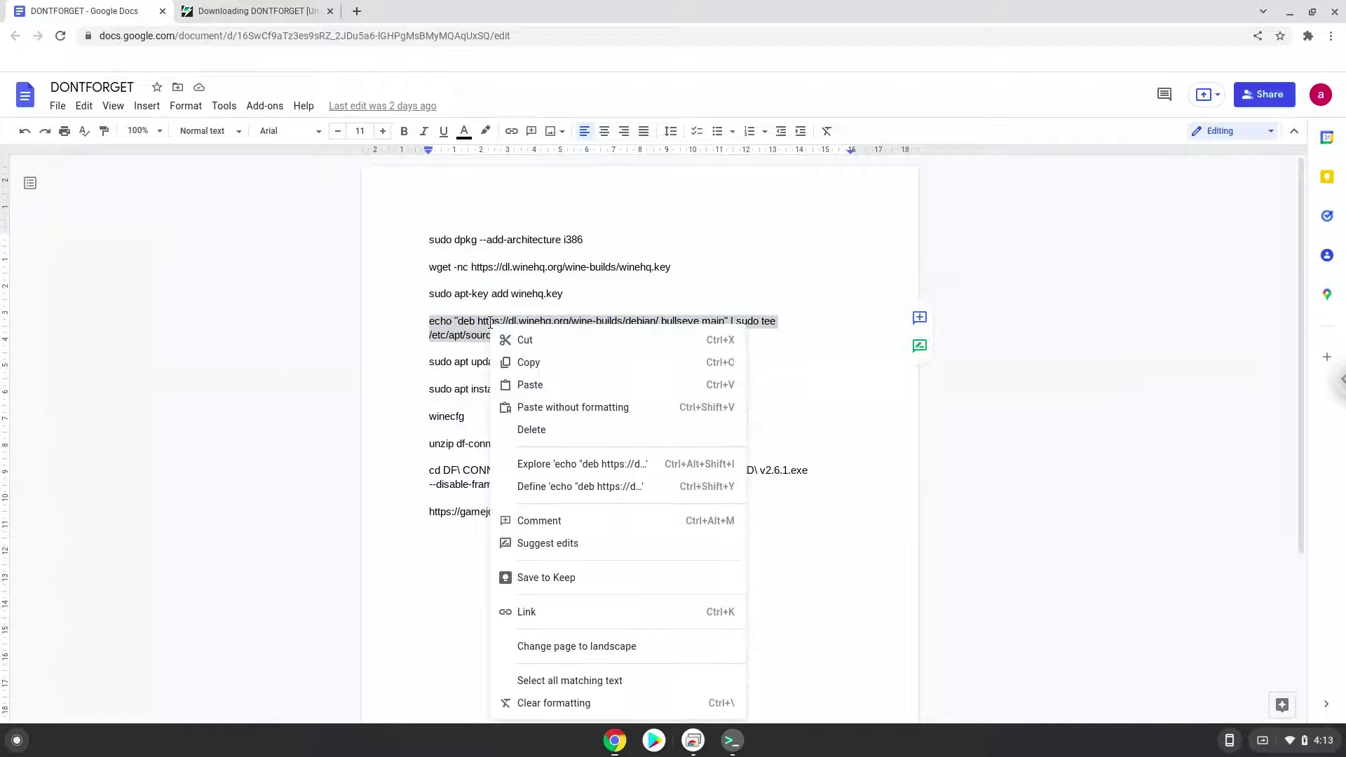
pyautogui.click(524, 365)
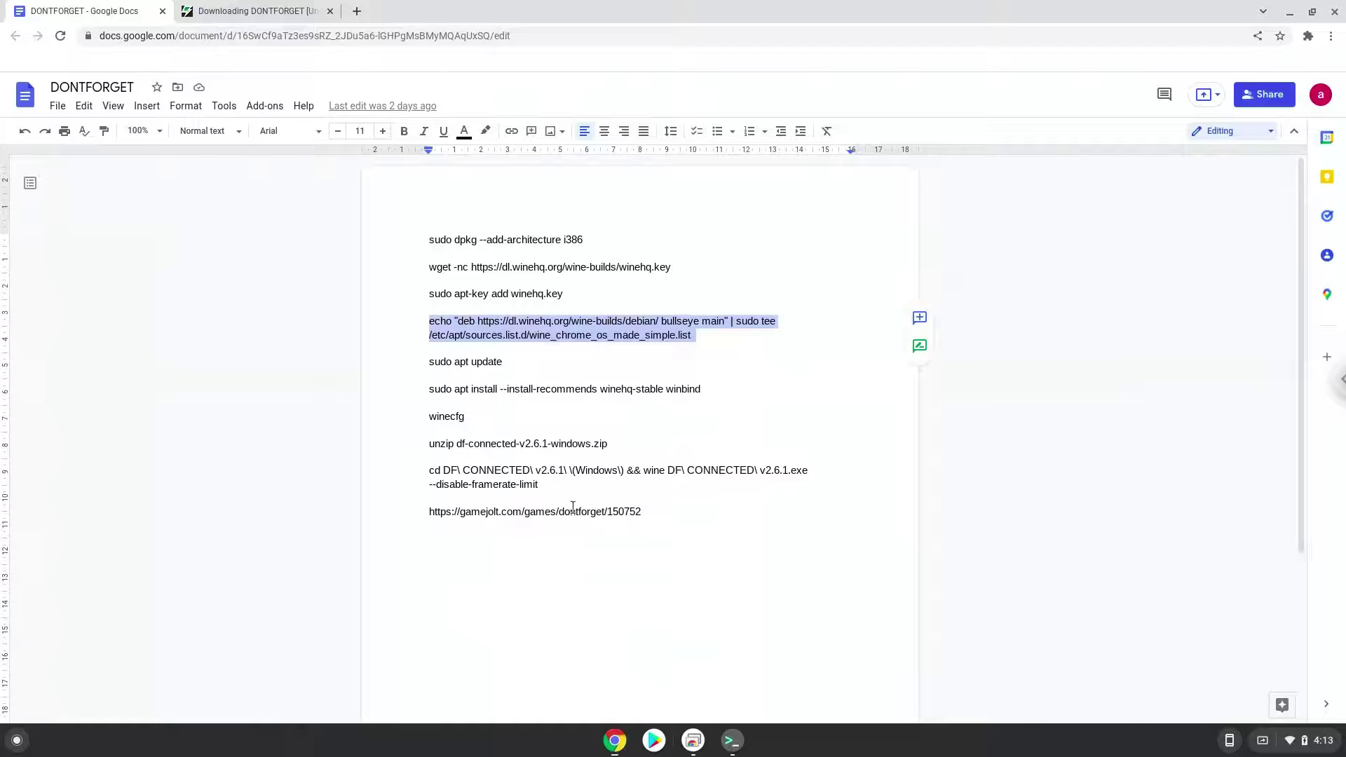
pyautogui.click(731, 741)
pyautogui.rightClick(408, 254)
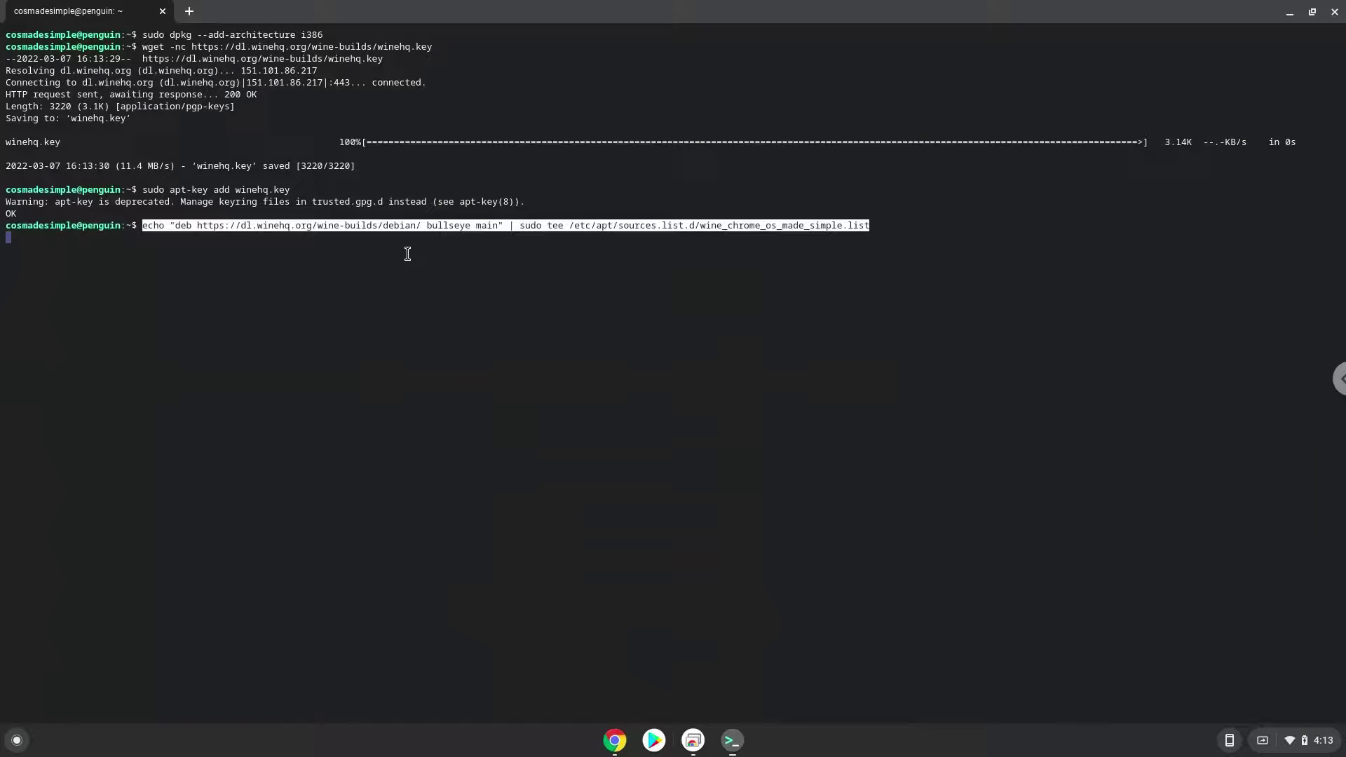
pyautogui.press('Return')
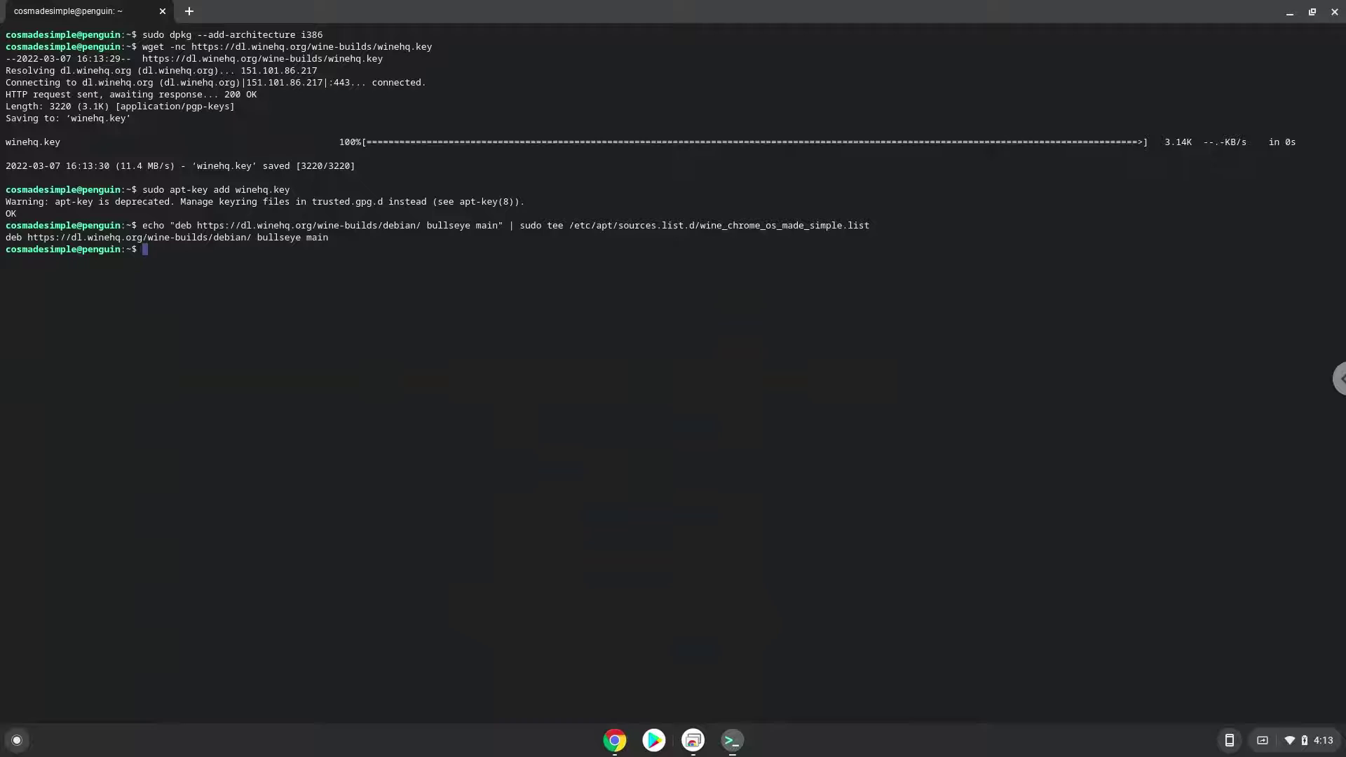
pyautogui.click(610, 743)
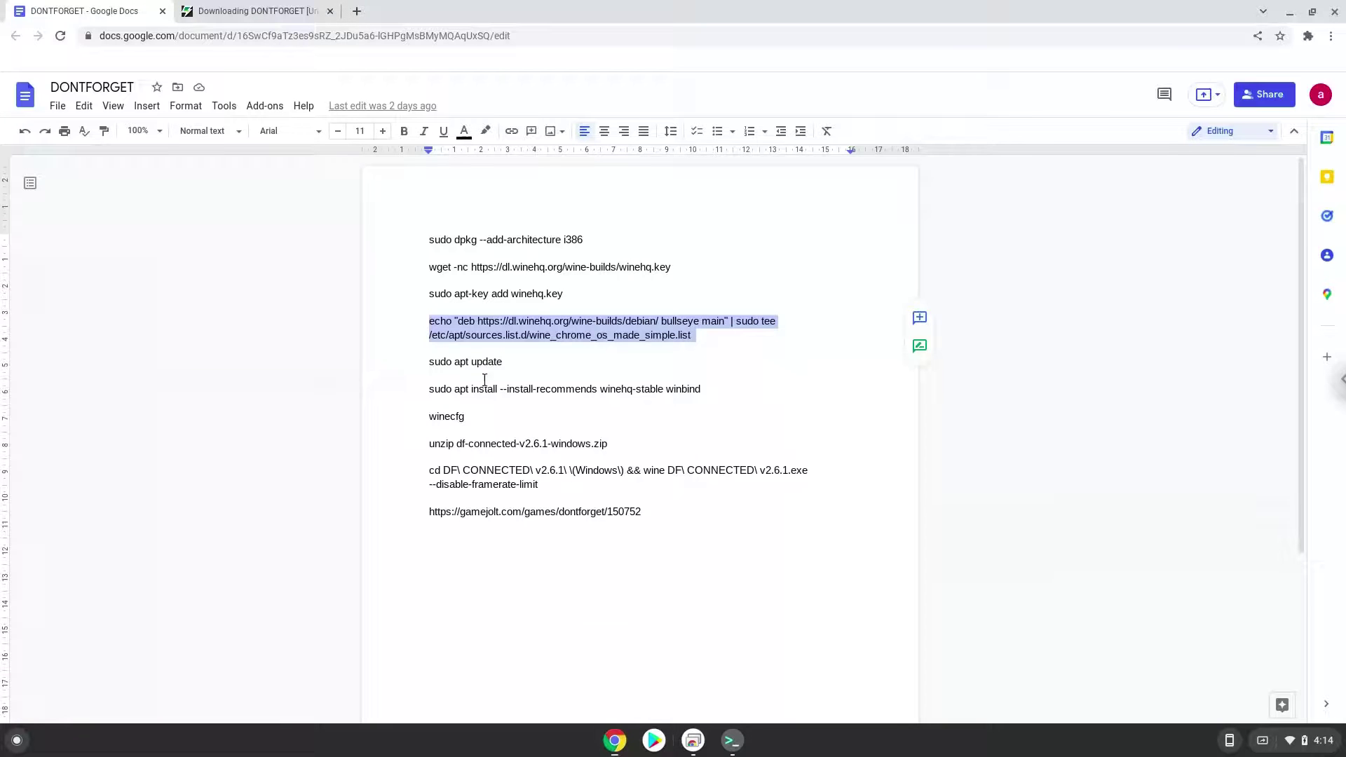
# Step: Copy 'sudo apt update' from the doc and run it in Terminal
pyautogui.tripleClick(473, 361)
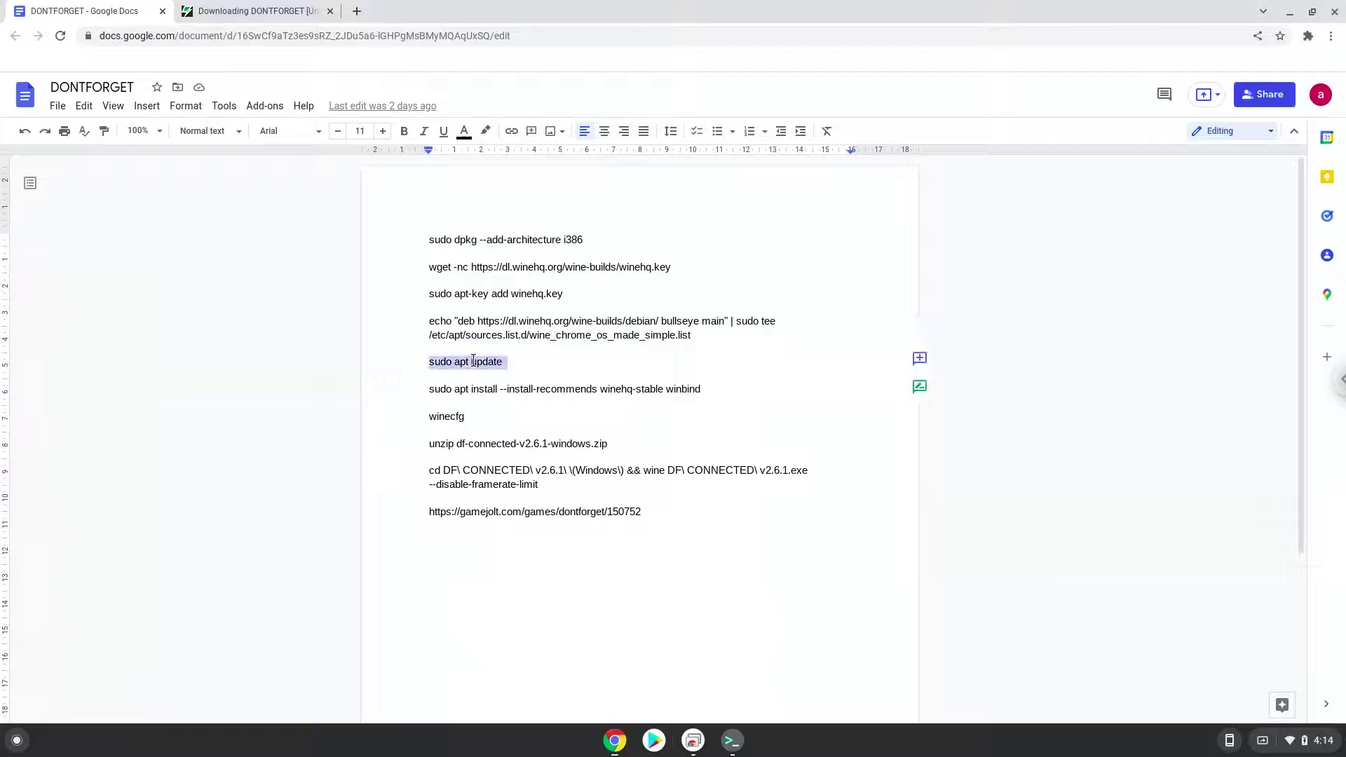
pyautogui.rightClick(475, 361)
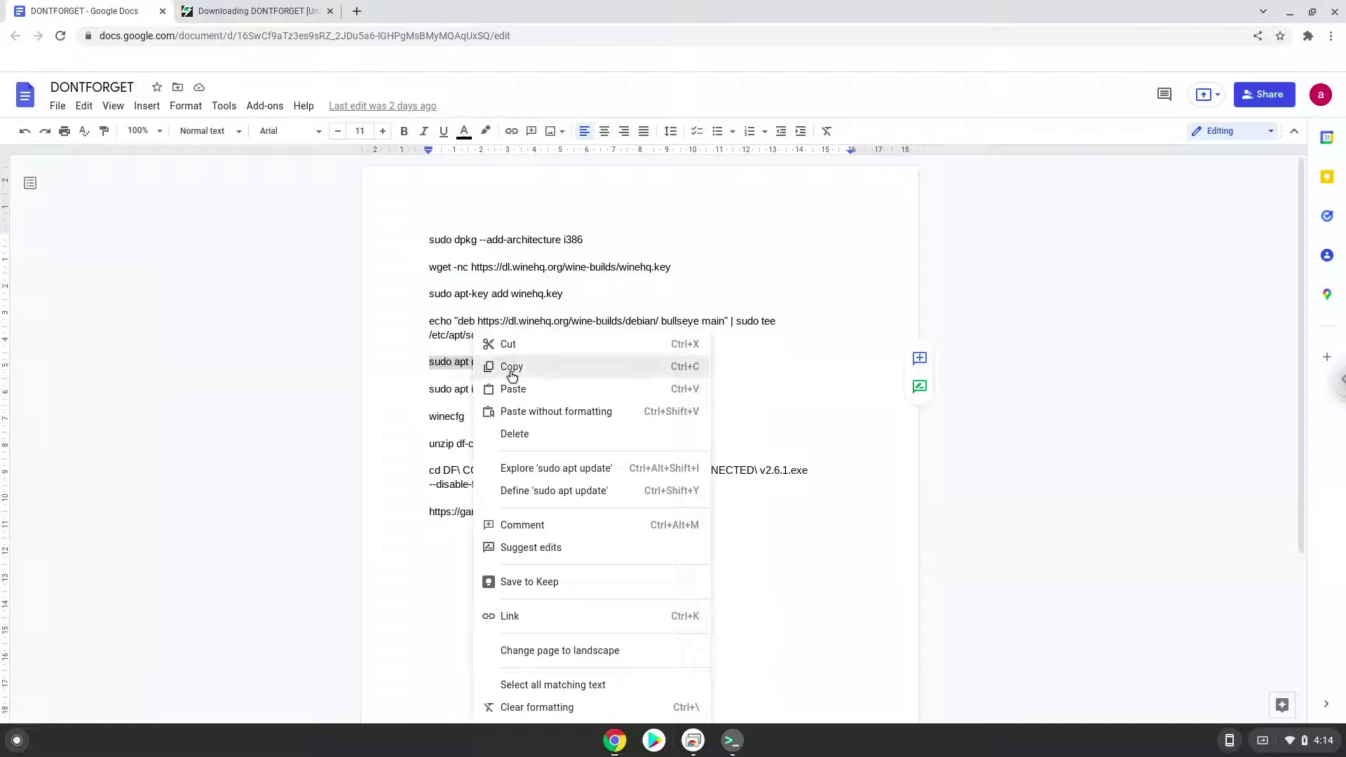
pyautogui.click(509, 366)
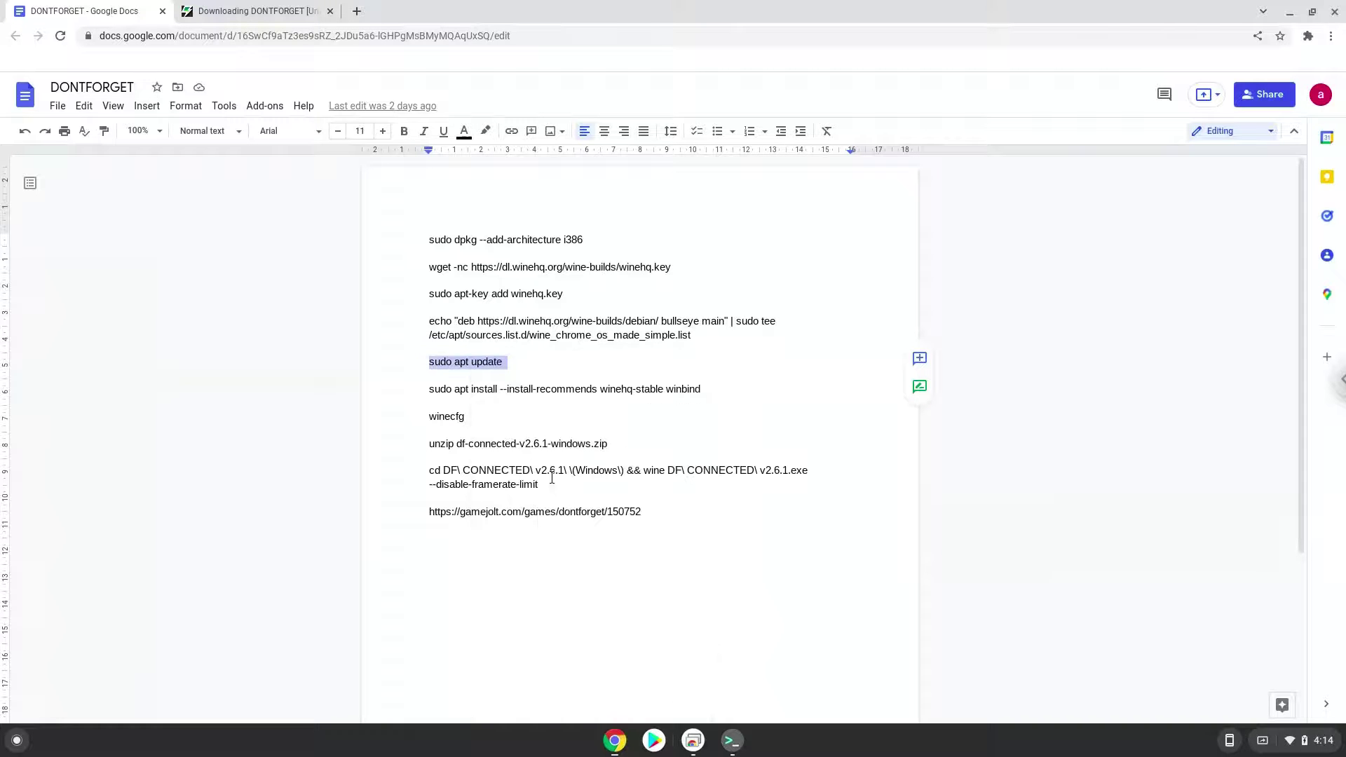
pyautogui.click(731, 749)
pyautogui.hotkey('ctrl', 'shift', 'v')
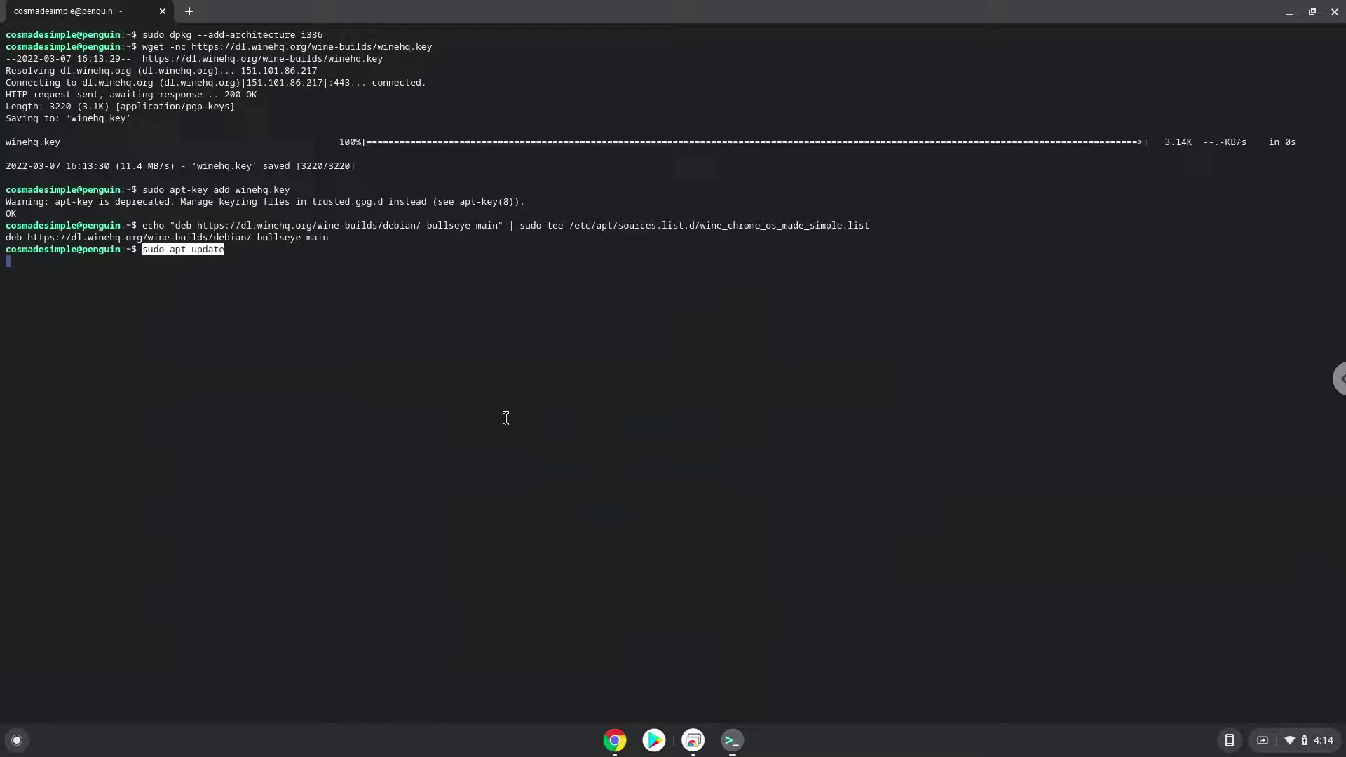
pyautogui.press('Return')
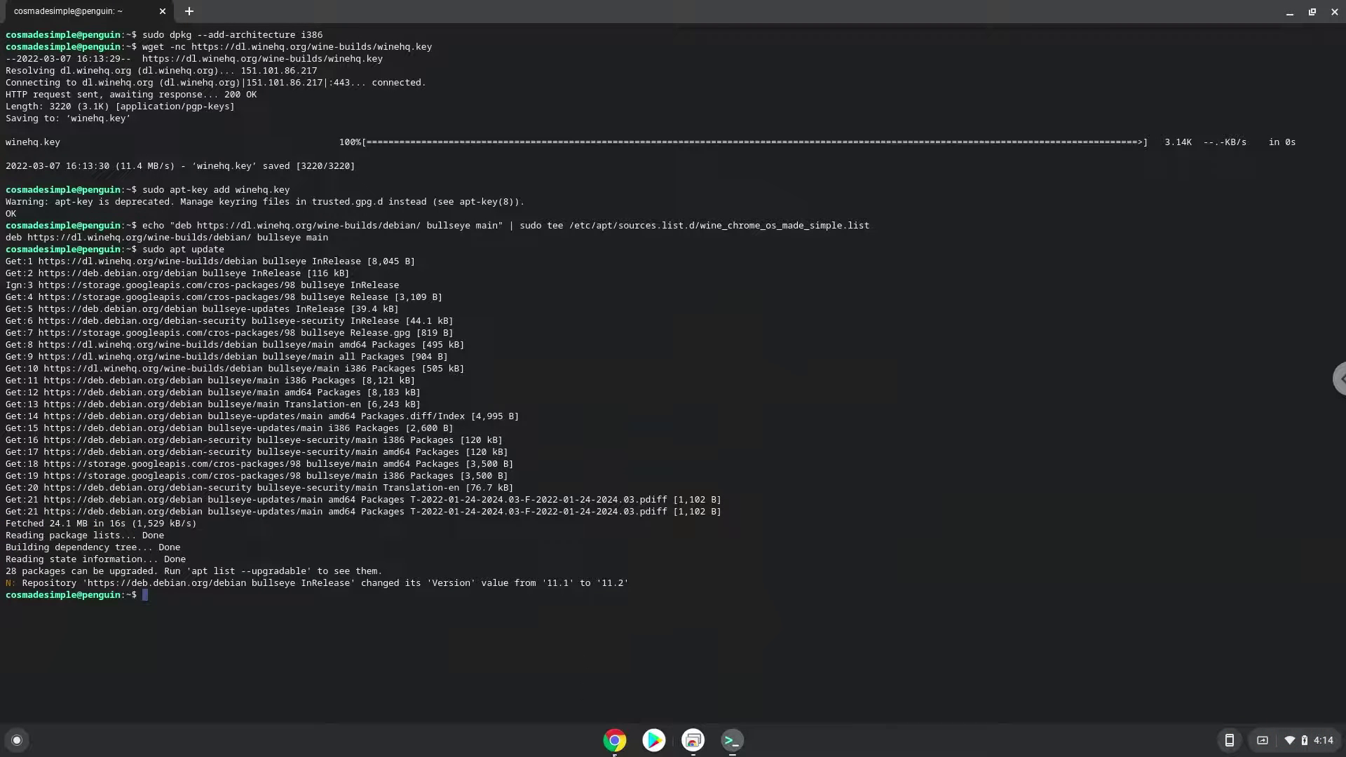
# Step: Run the 'apt install --install-recommends winehq-stable winbind' command from the doc and confirm continuing
pyautogui.click(617, 751)
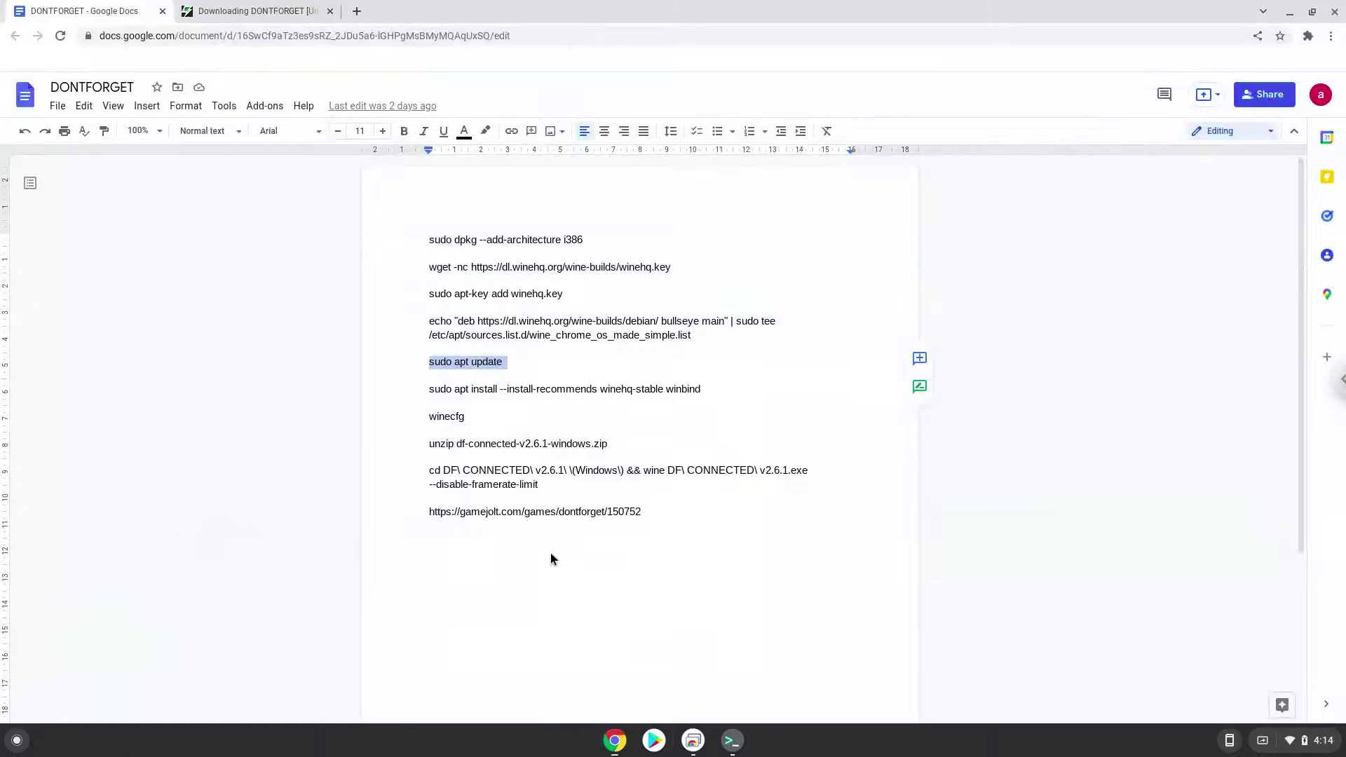
pyautogui.tripleClick(519, 389)
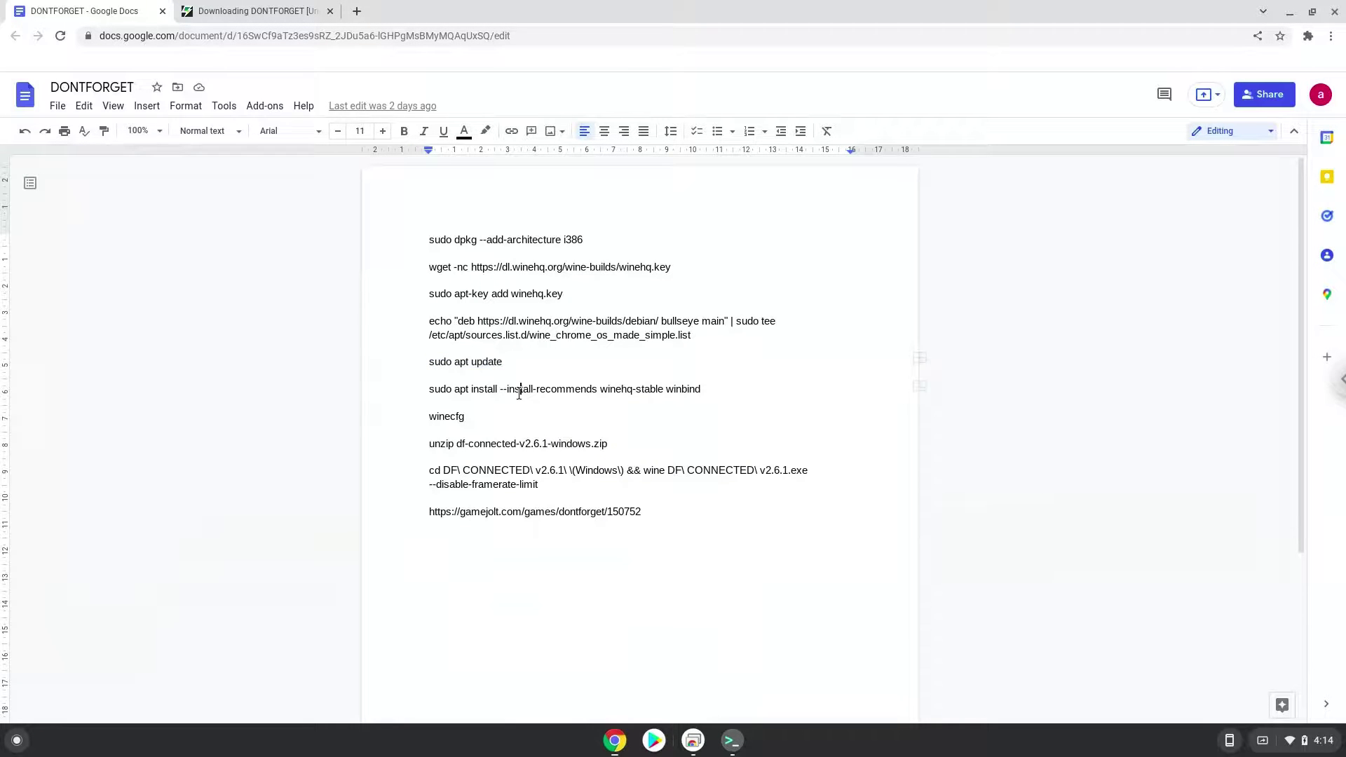
pyautogui.rightClick(519, 392)
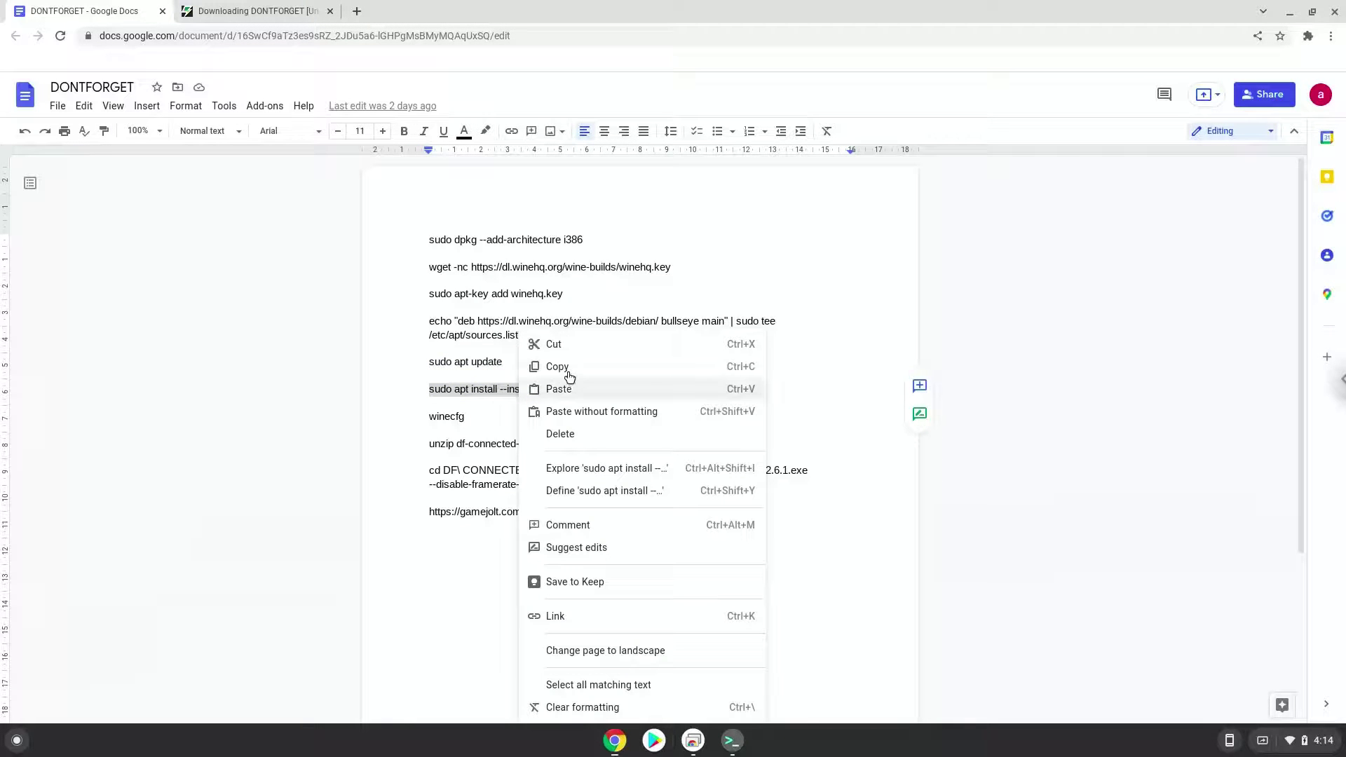
pyautogui.click(570, 367)
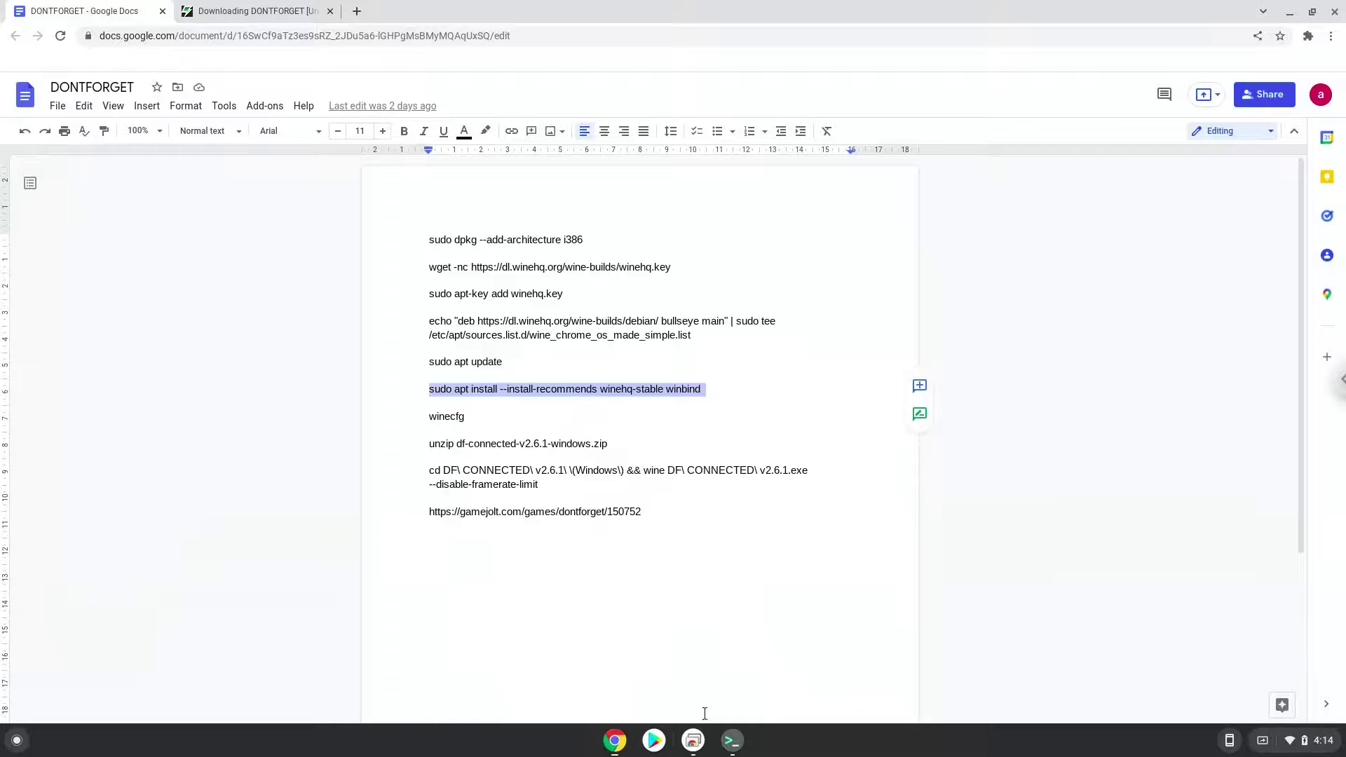
pyautogui.click(729, 741)
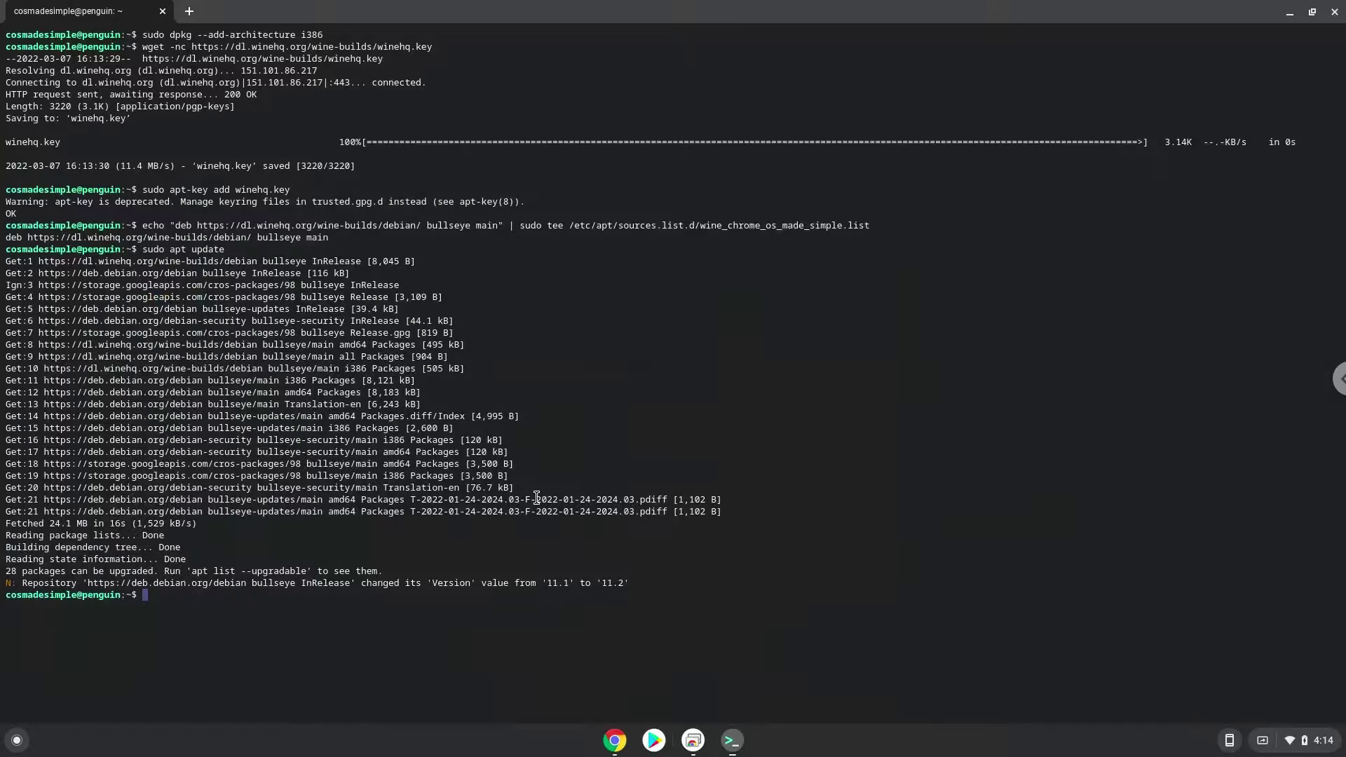
pyautogui.hotkey('ctrl', 'shift', 'v')
pyautogui.press('Return')
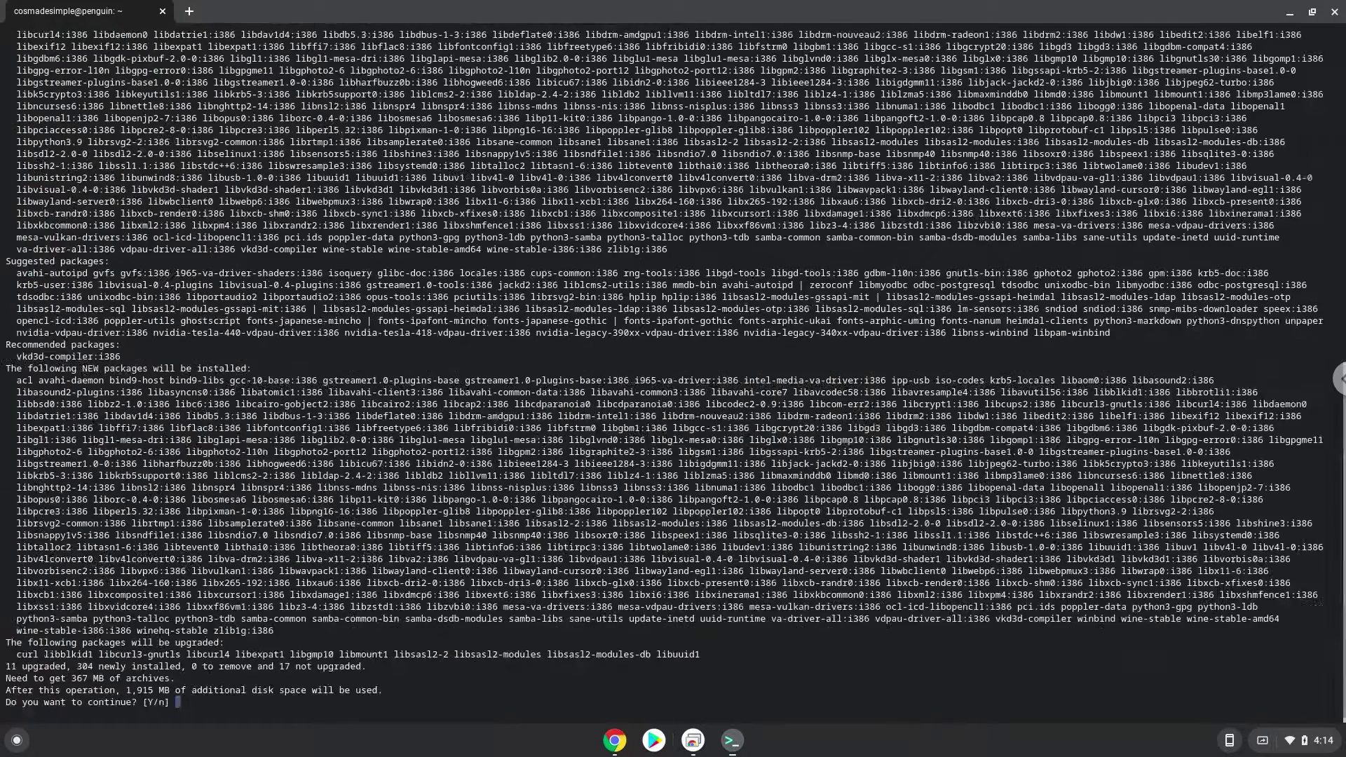
pyautogui.press('Return')
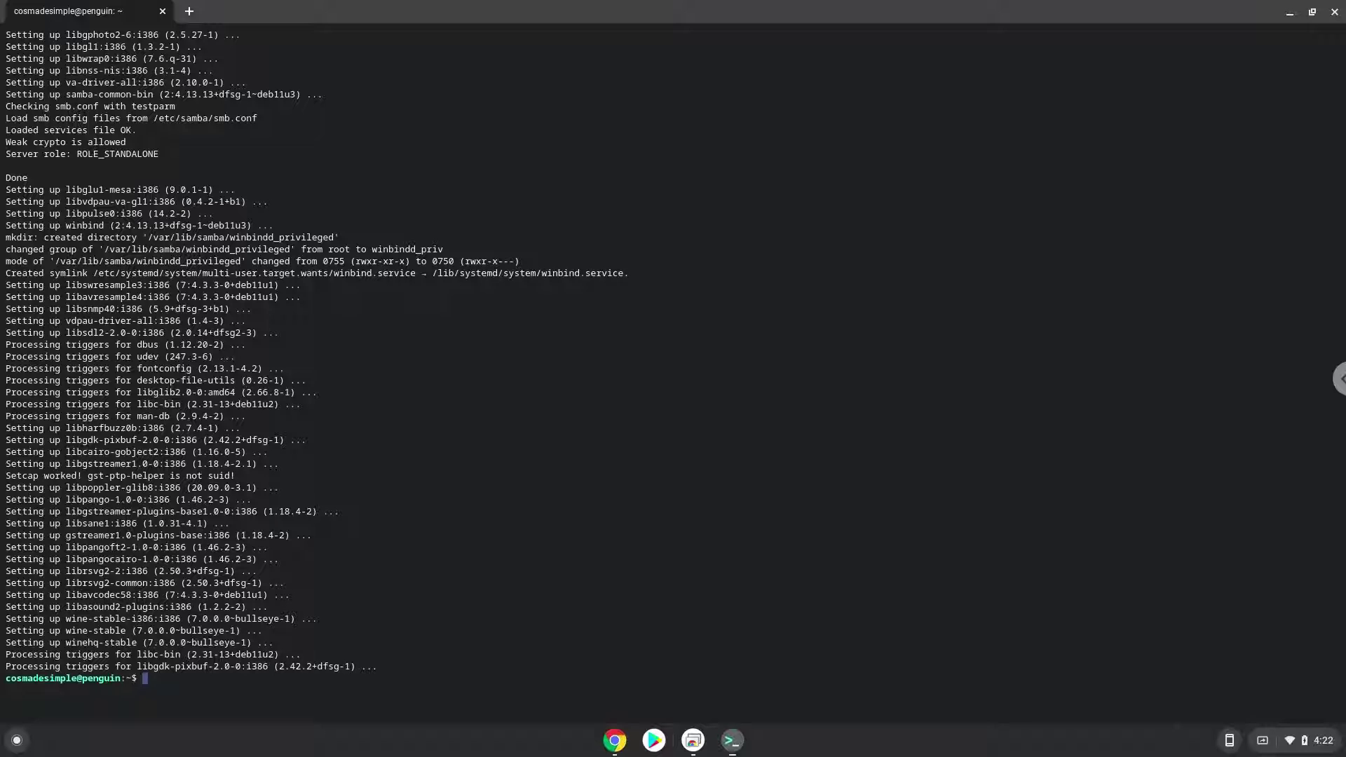
# Step: Copy 'winecfg' from the DONTFORGET doc and run it in Terminal
pyautogui.click(615, 742)
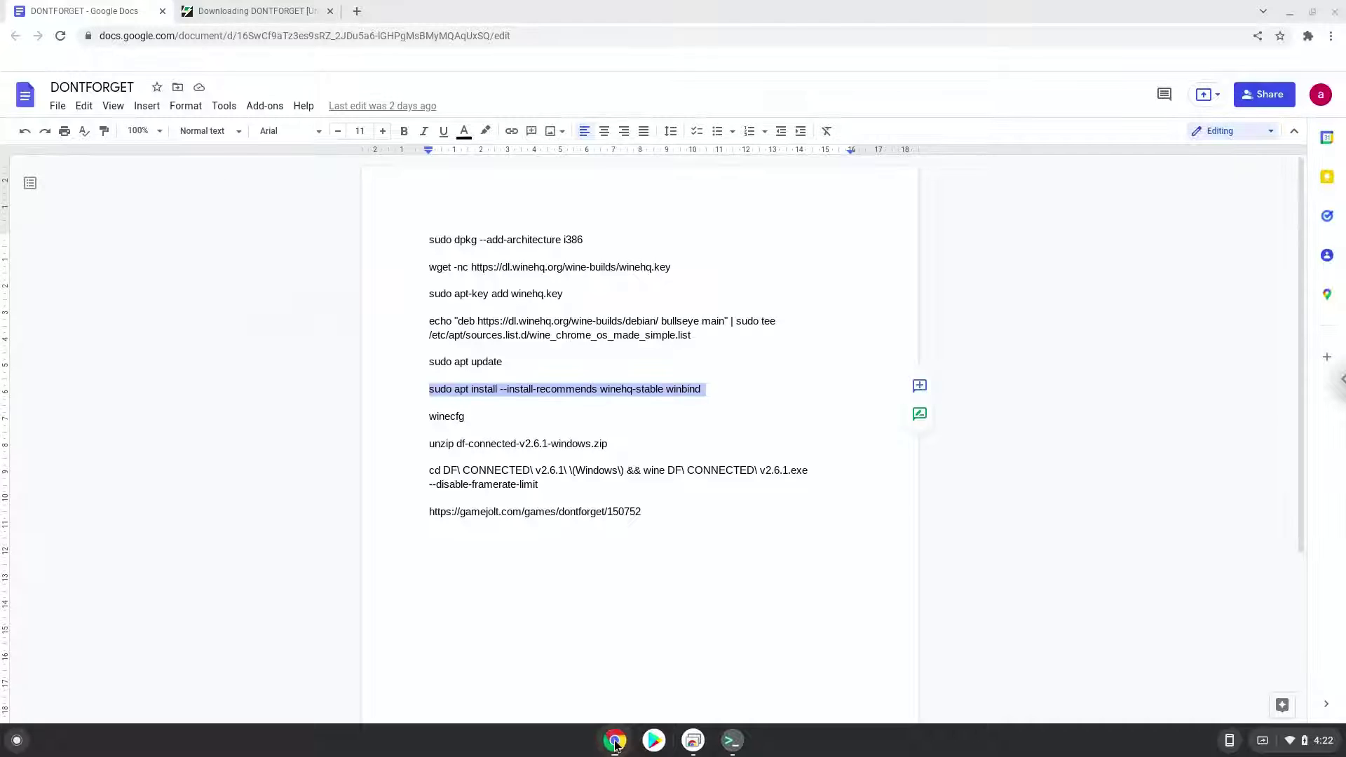
pyautogui.doubleClick(452, 418)
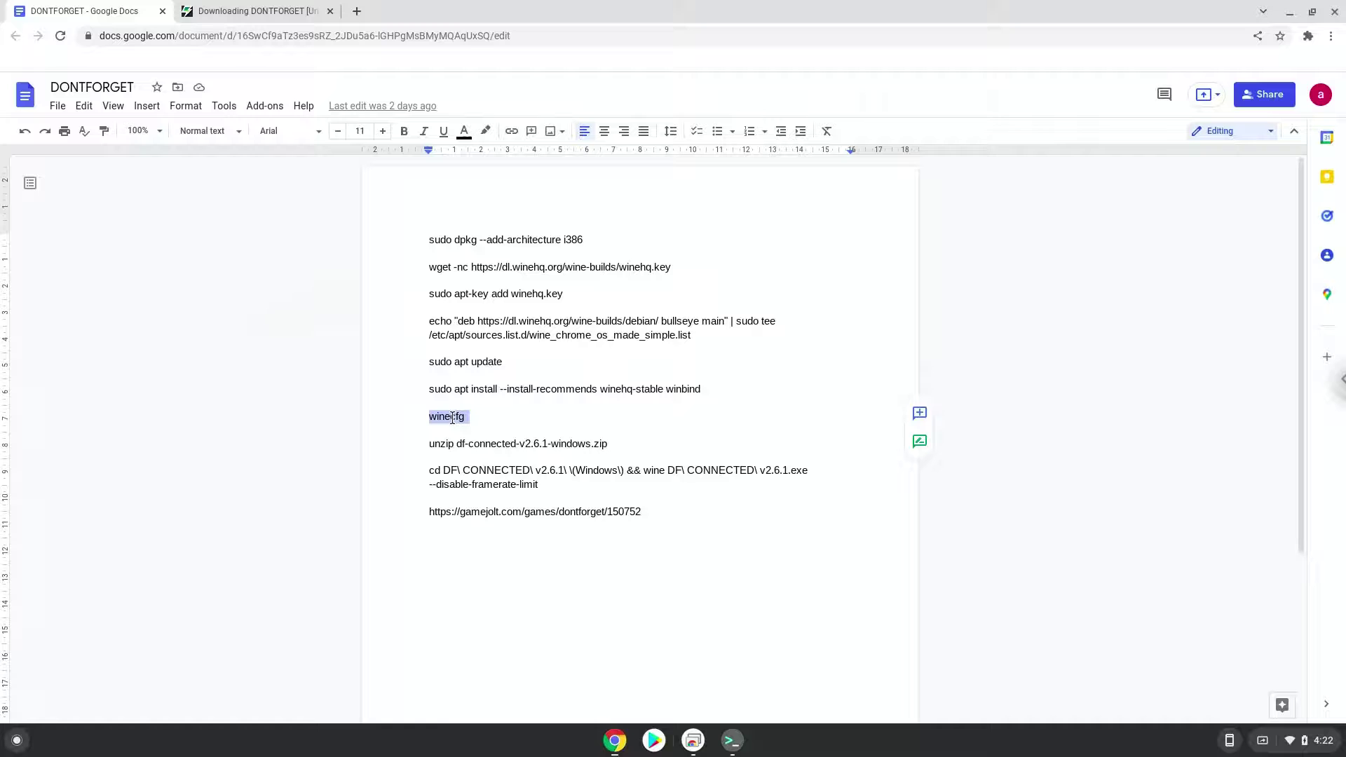
pyautogui.rightClick(452, 418)
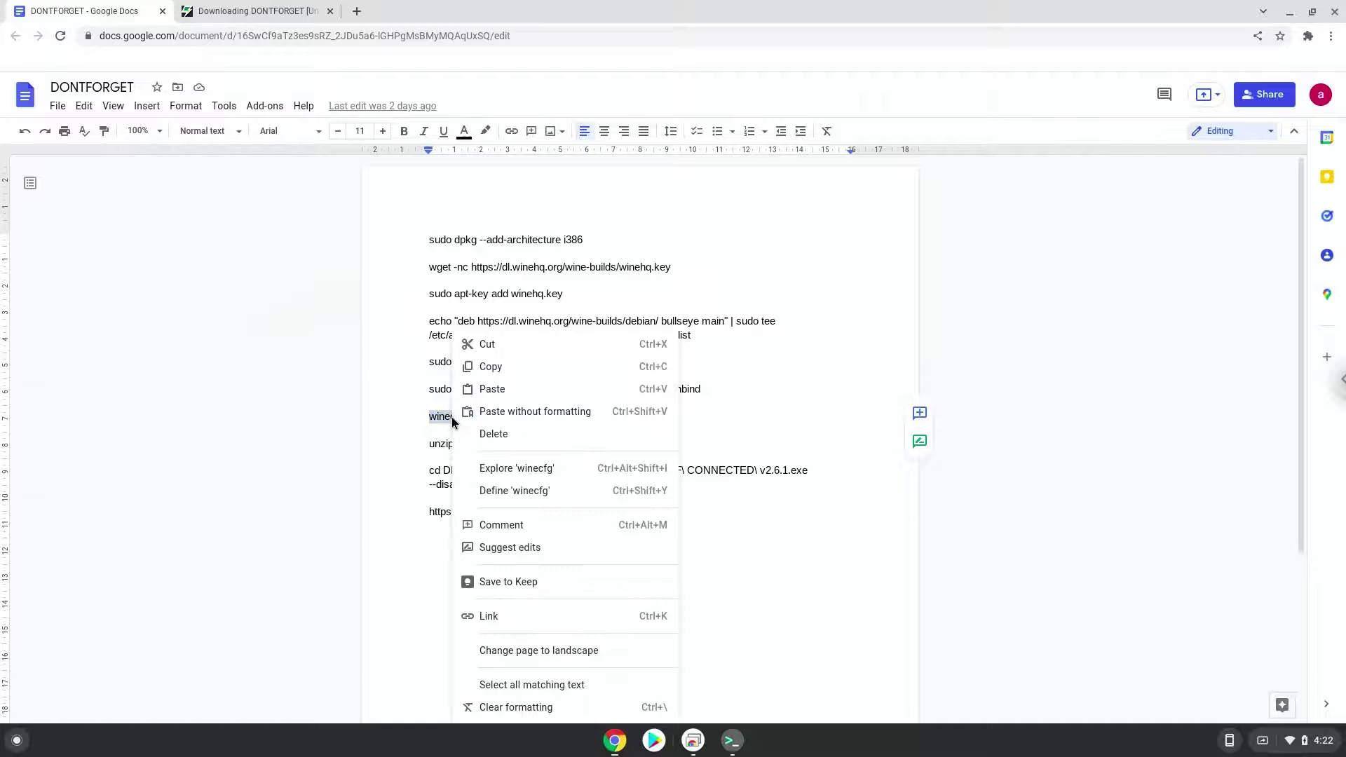
pyautogui.click(510, 374)
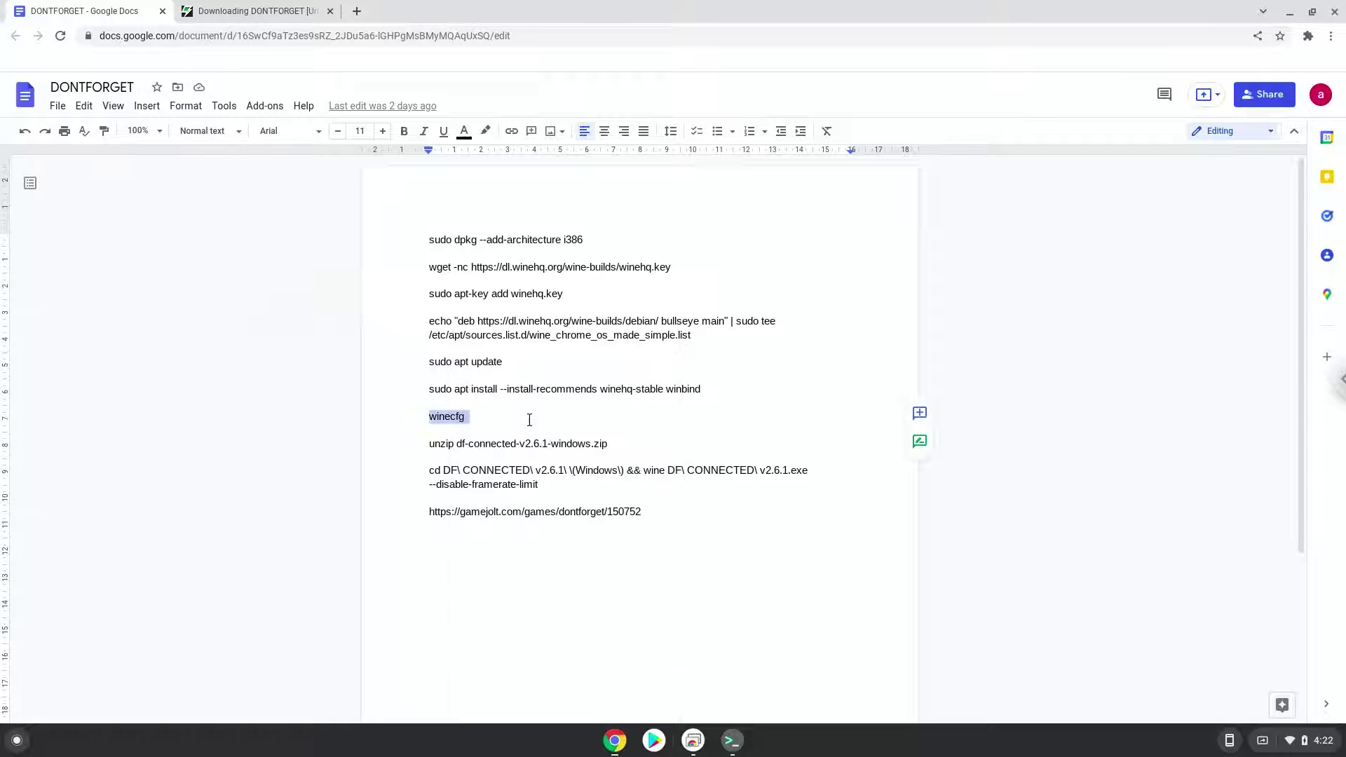
pyautogui.click(732, 740)
pyautogui.hotkey('ctrl', 'shift', 'v')
pyautogui.press('Return')
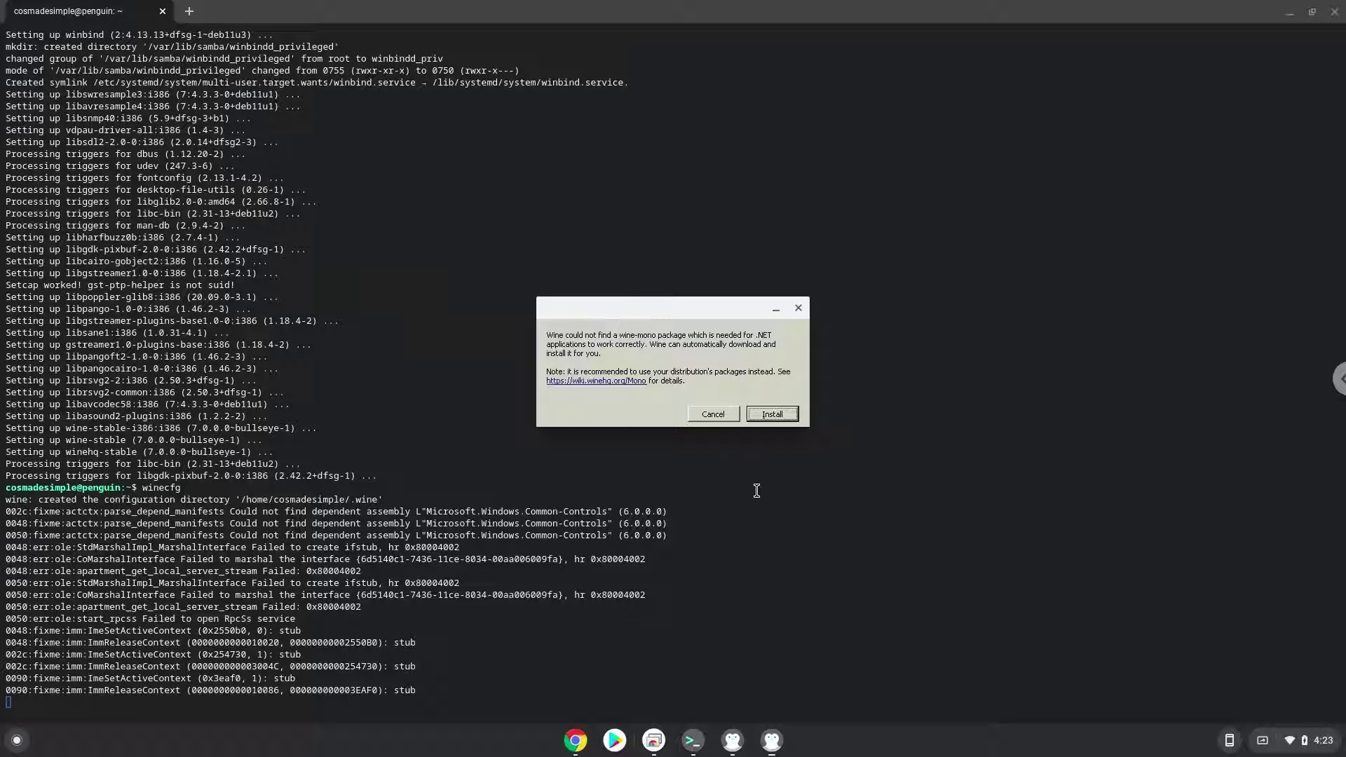
# Step: Accept the Wine Mono installation and close the Wine configuration window
pyautogui.click(772, 414)
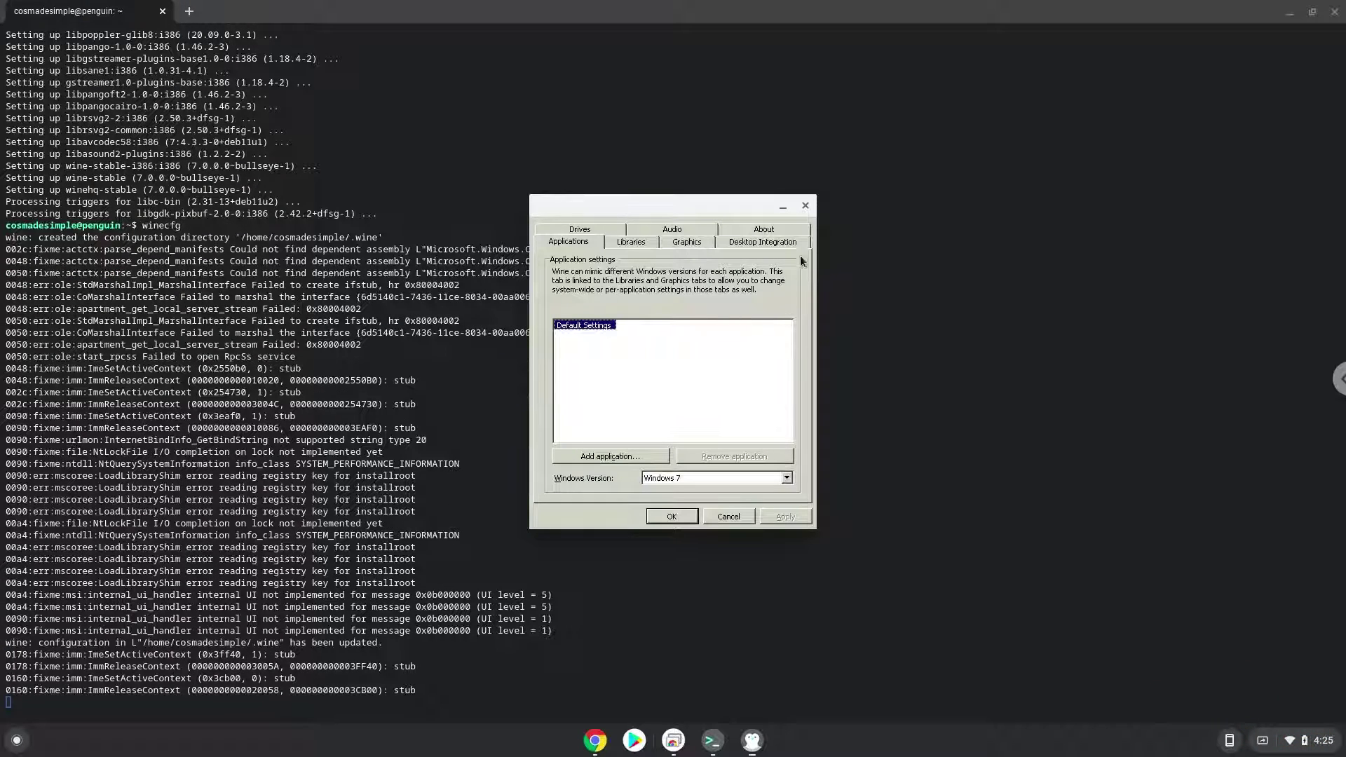
pyautogui.click(805, 206)
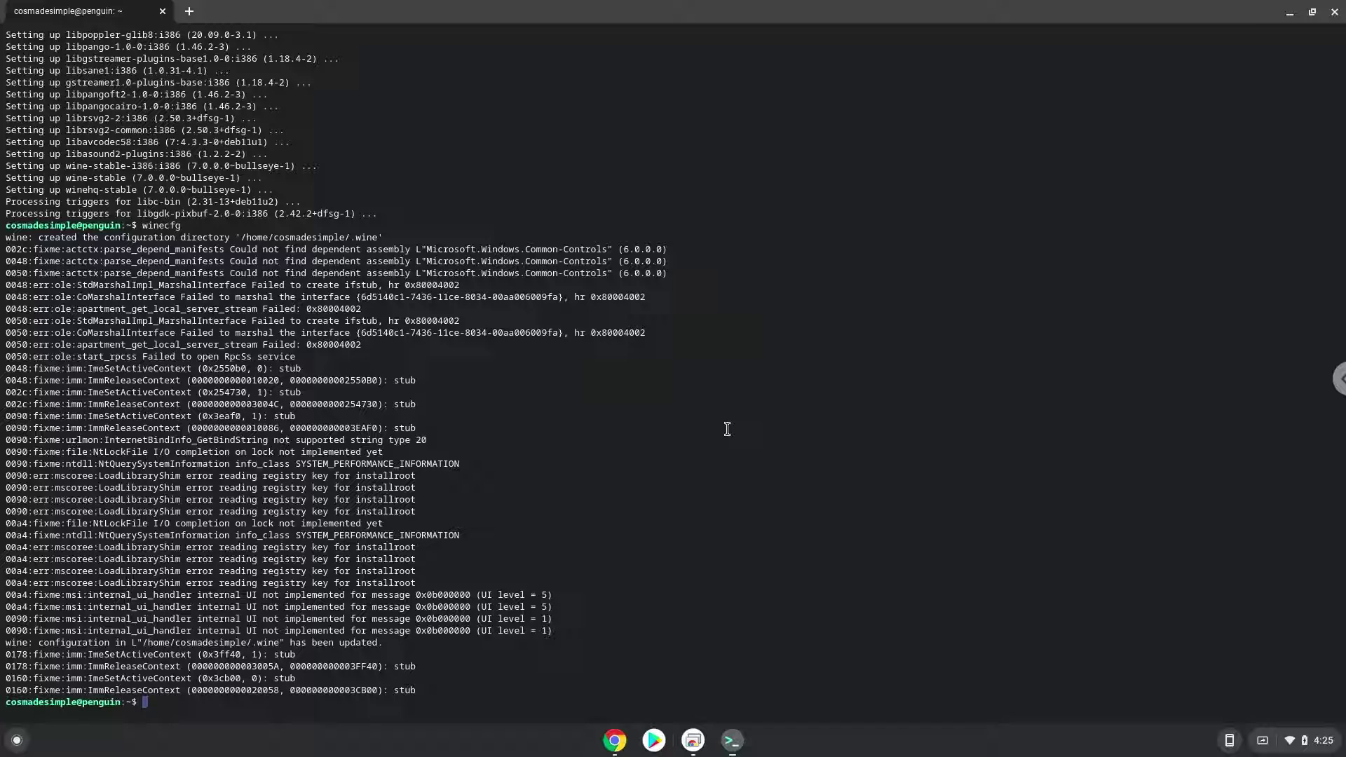
pyautogui.click(614, 740)
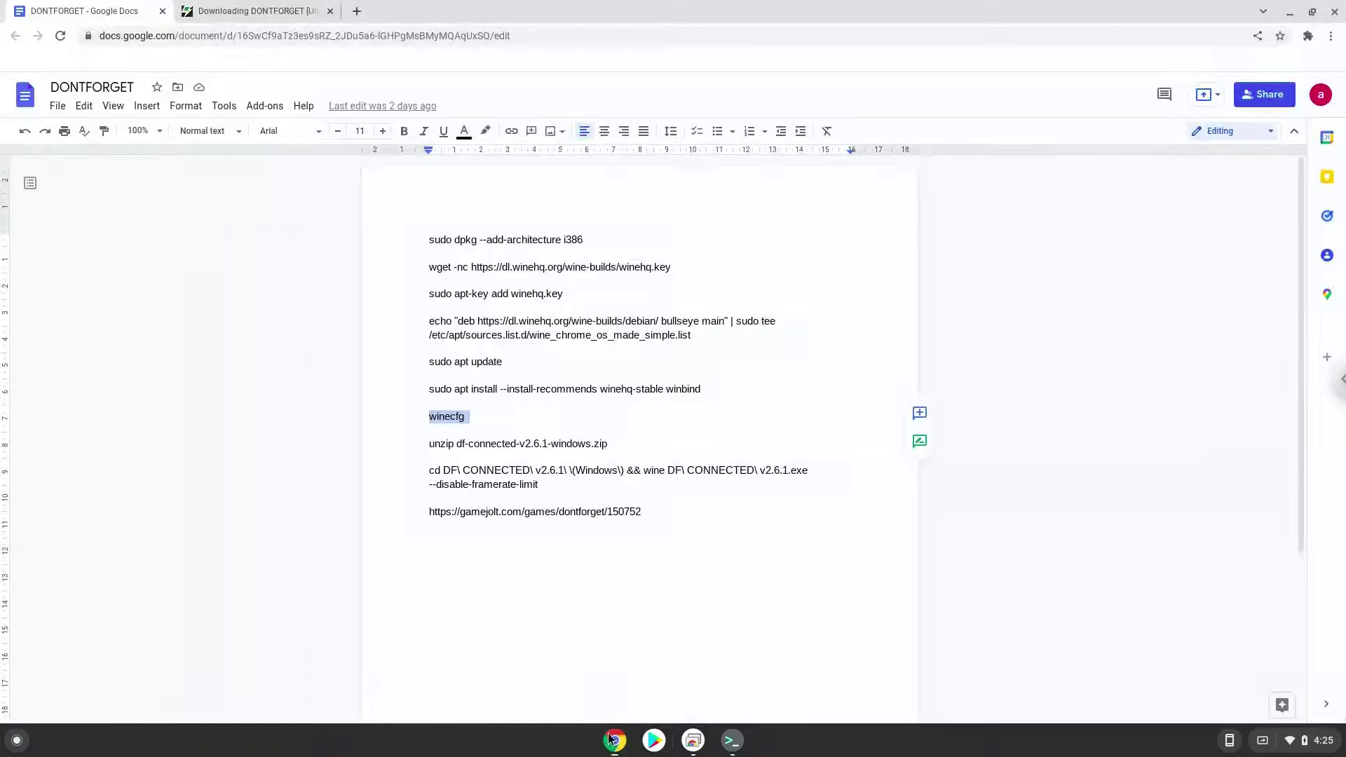
# Step: Copy the 'unzip df-connected-v2.6.1-windows.zip' command from the doc and run it in Terminal
pyautogui.tripleClick(507, 443)
pyautogui.rightClick(509, 443)
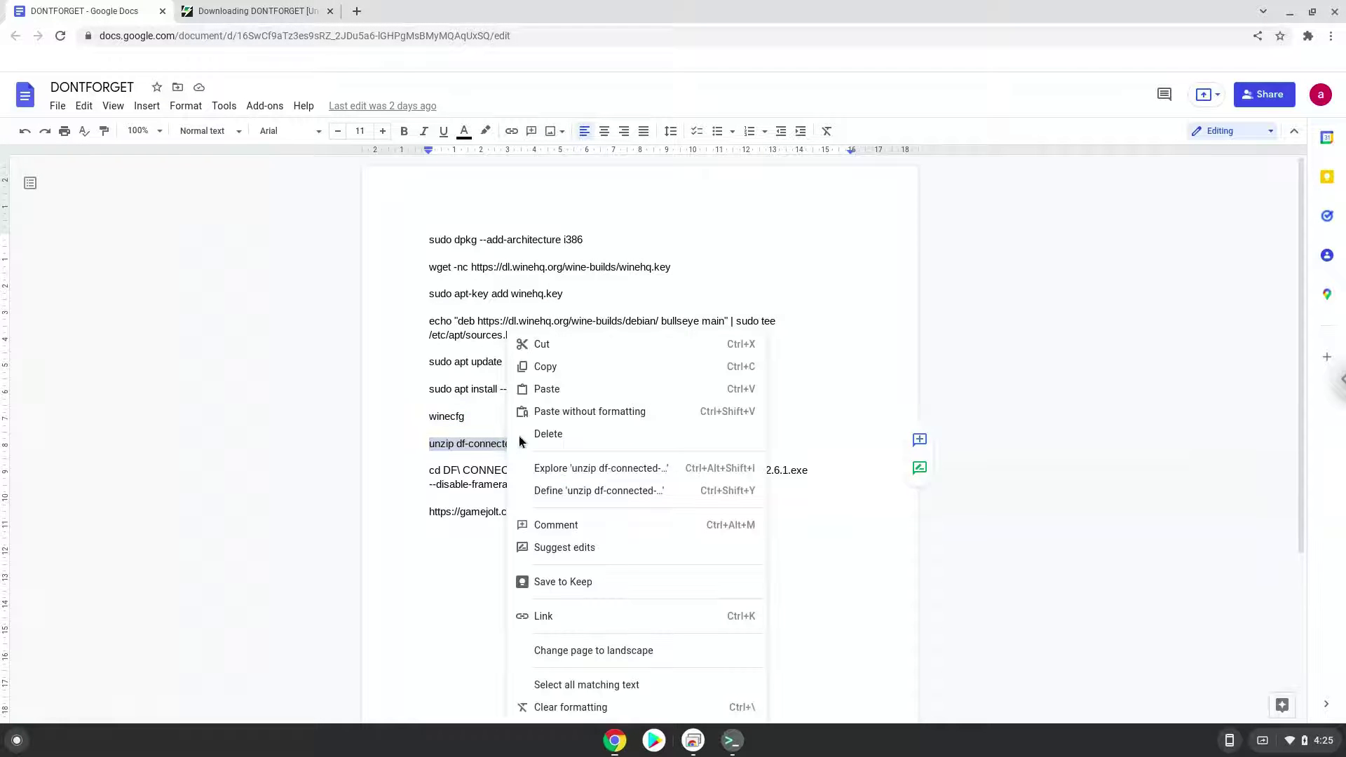
pyautogui.click(559, 369)
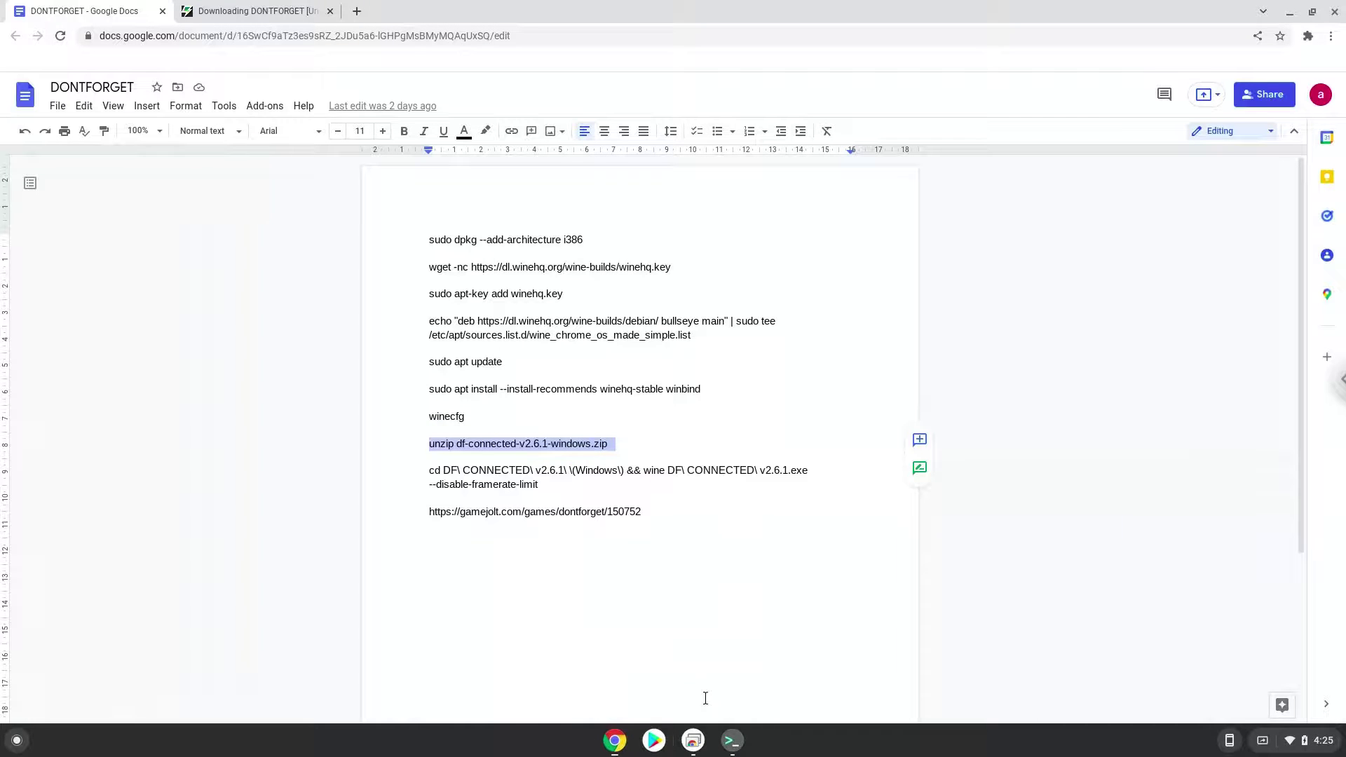
pyautogui.click(733, 743)
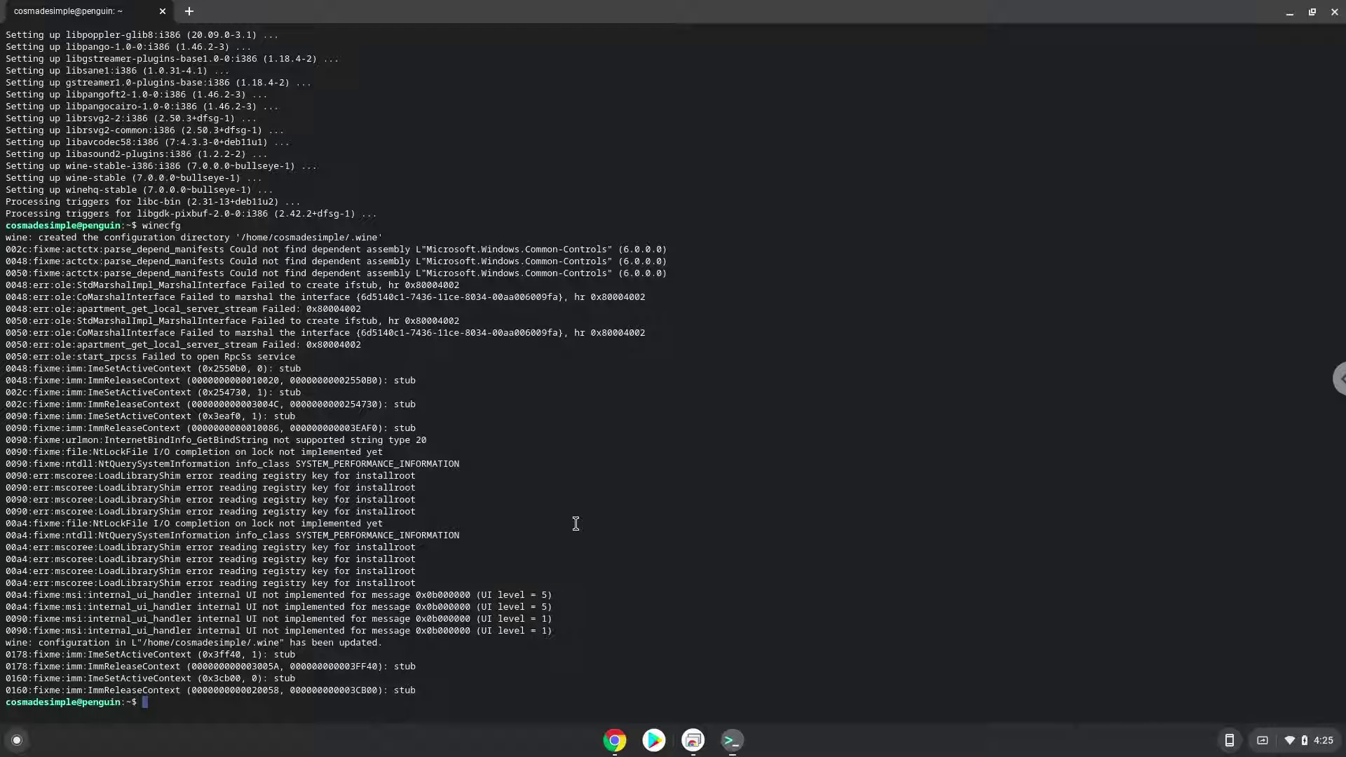
pyautogui.hotkey('ctrl', 'shift', 'v')
pyautogui.press('Return')
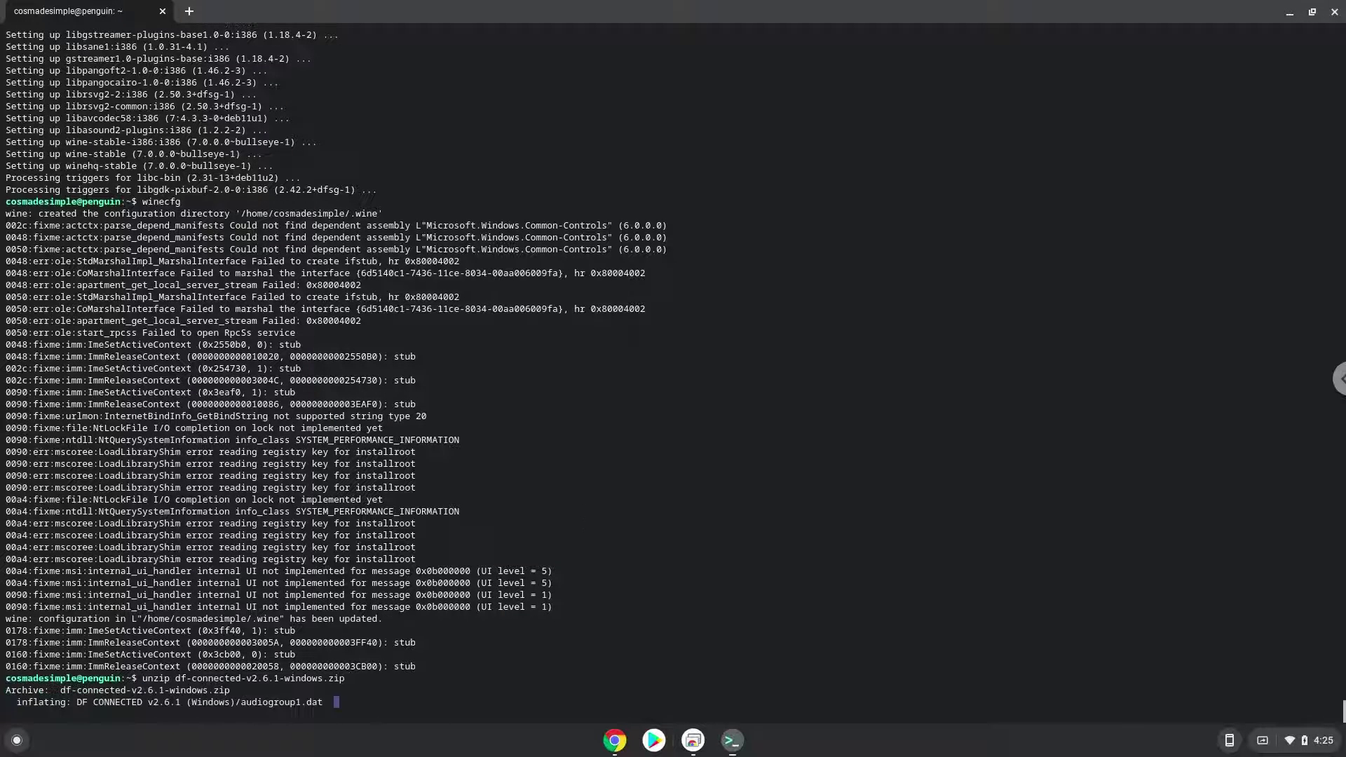